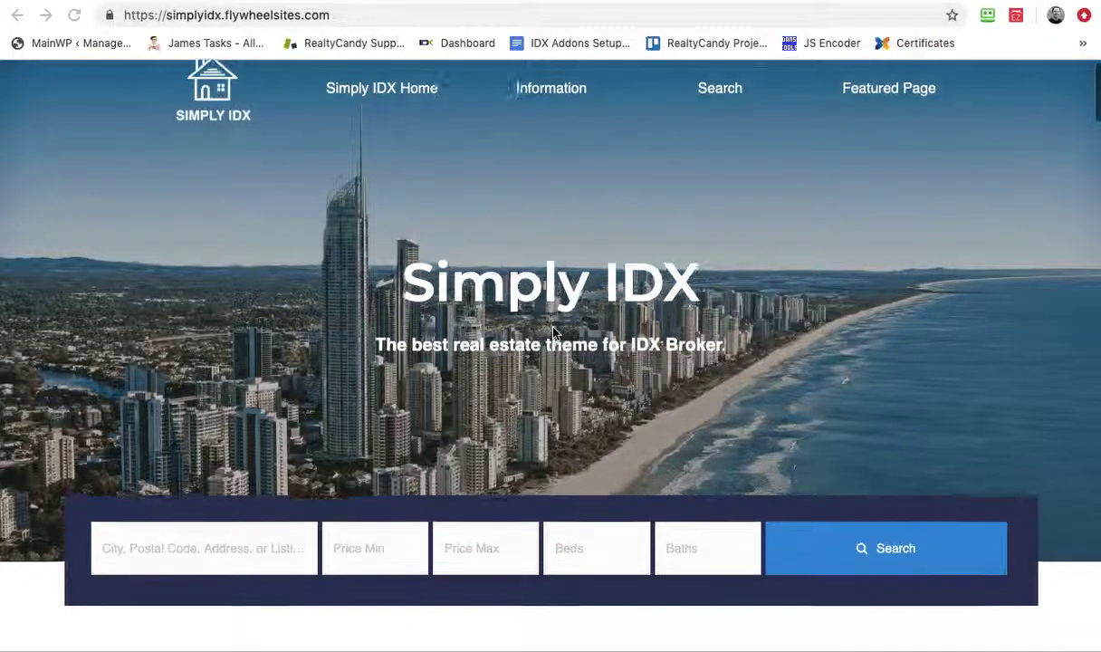
Scroll through the current home page's listings, advancing the carousel once.
{"action": "scroll", "coordinate": [554, 334], "scroll_direction": "down", "scroll_amount": 3}
{"action": "scroll", "coordinate": [553, 333], "scroll_direction": "down", "scroll_amount": 2}
{"action": "scroll", "coordinate": [553, 333], "scroll_direction": "down", "scroll_amount": 3}
{"action": "scroll", "coordinate": [553, 333], "scroll_direction": "down", "scroll_amount": 2}
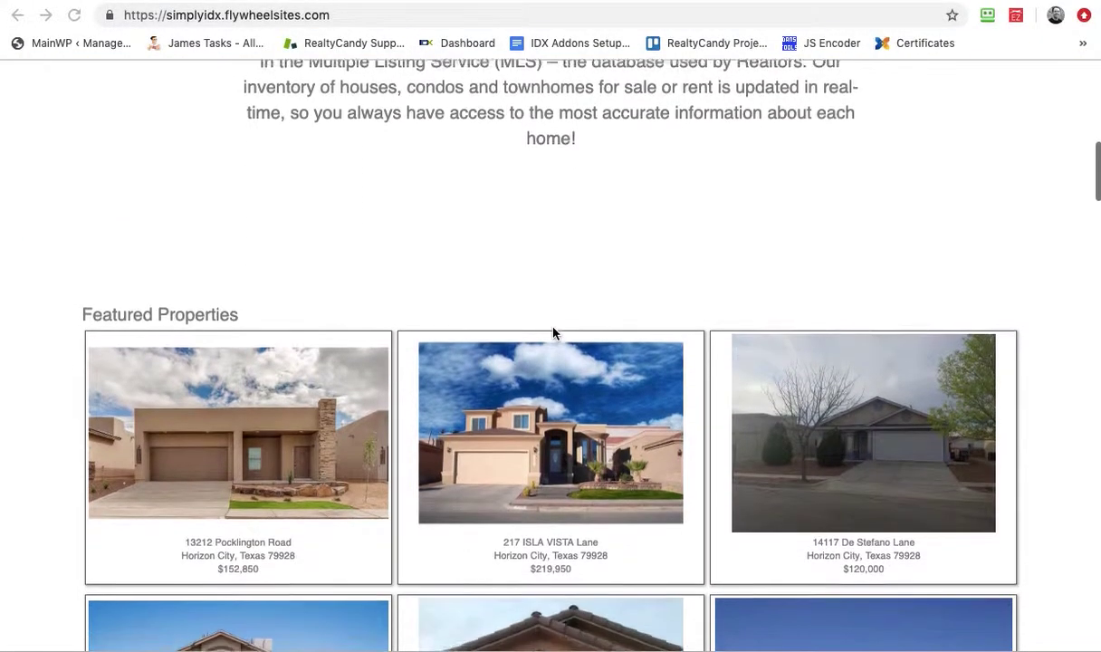
{"action": "scroll", "coordinate": [553, 333], "scroll_direction": "down", "scroll_amount": 1}
{"action": "scroll", "coordinate": [554, 333], "scroll_direction": "down", "scroll_amount": 3}
{"action": "scroll", "coordinate": [553, 333], "scroll_direction": "down", "scroll_amount": 5}
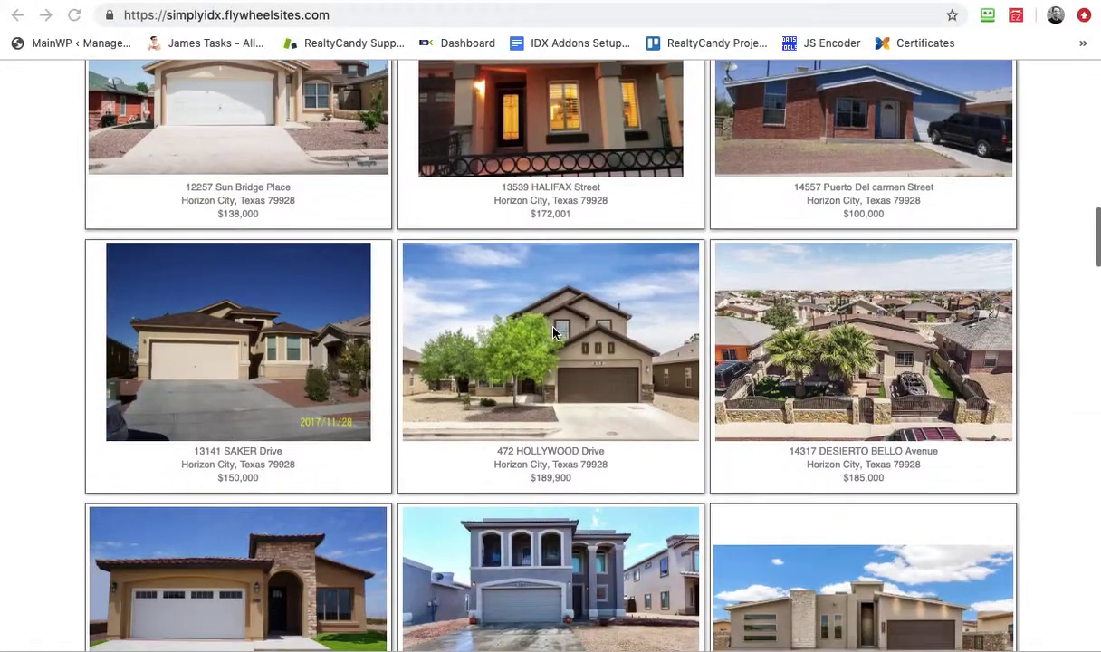
{"action": "scroll", "coordinate": [554, 333], "scroll_direction": "down", "scroll_amount": 4}
{"action": "scroll", "coordinate": [553, 334], "scroll_direction": "down", "scroll_amount": 2}
{"action": "scroll", "coordinate": [553, 333], "scroll_direction": "down", "scroll_amount": 1}
{"action": "scroll", "coordinate": [553, 334], "scroll_direction": "down", "scroll_amount": 2}
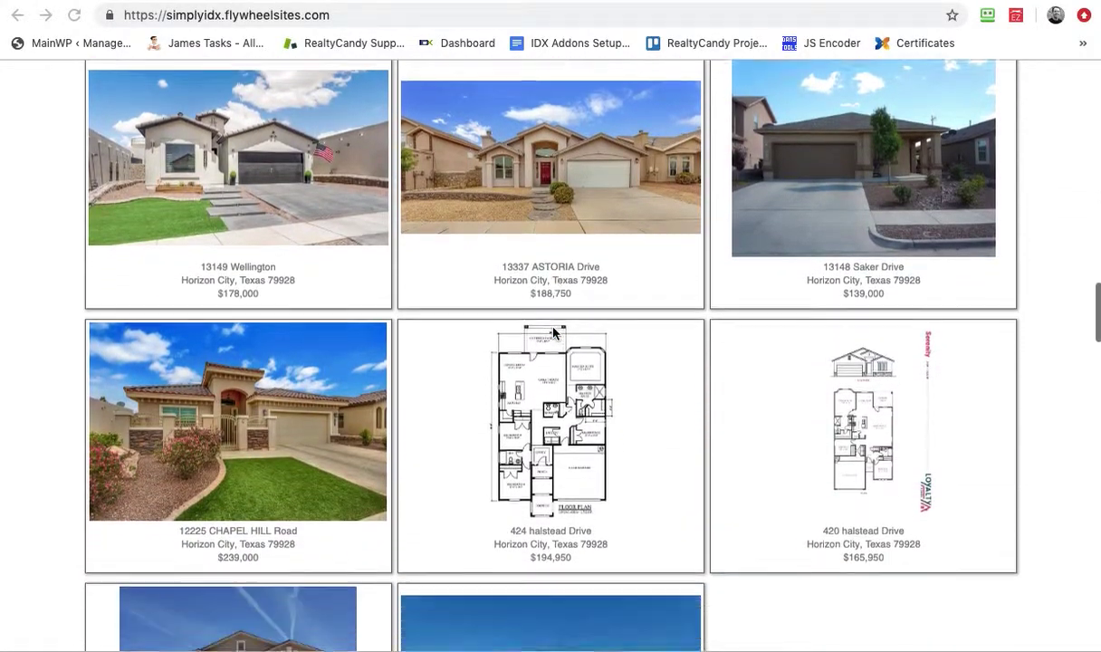
{"action": "scroll", "coordinate": [553, 333], "scroll_direction": "down", "scroll_amount": 2}
{"action": "scroll", "coordinate": [554, 333], "scroll_direction": "down", "scroll_amount": 2}
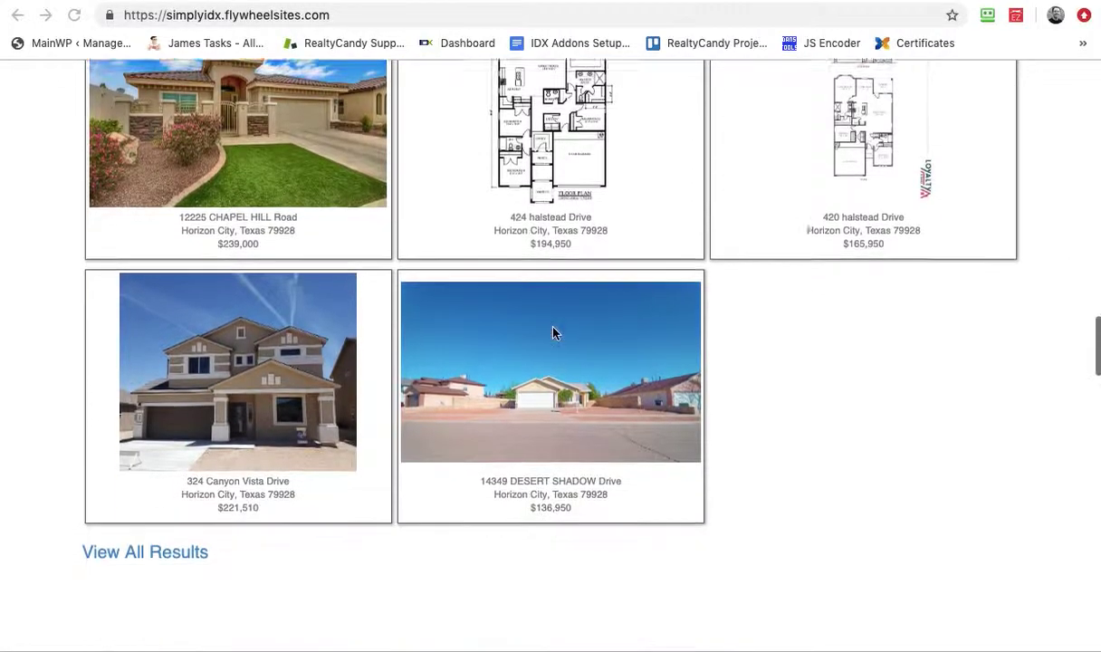
{"action": "scroll", "coordinate": [554, 333], "scroll_direction": "down", "scroll_amount": 4}
{"action": "scroll", "coordinate": [554, 333], "scroll_direction": "down", "scroll_amount": 5}
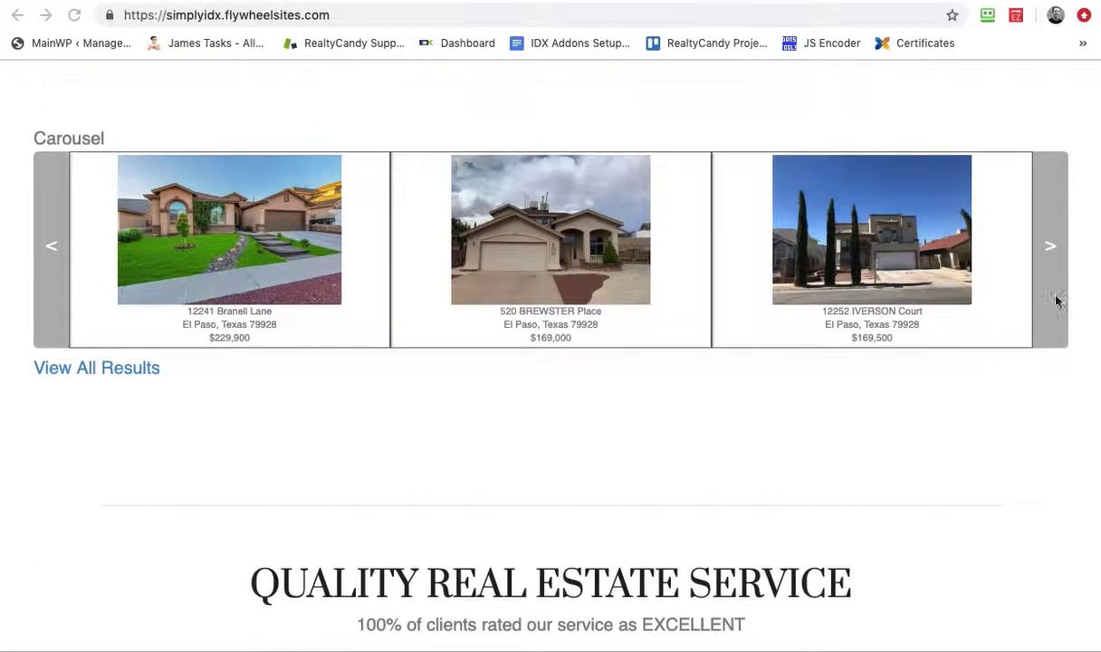
{"action": "left_click", "coordinate": [1051, 257]}
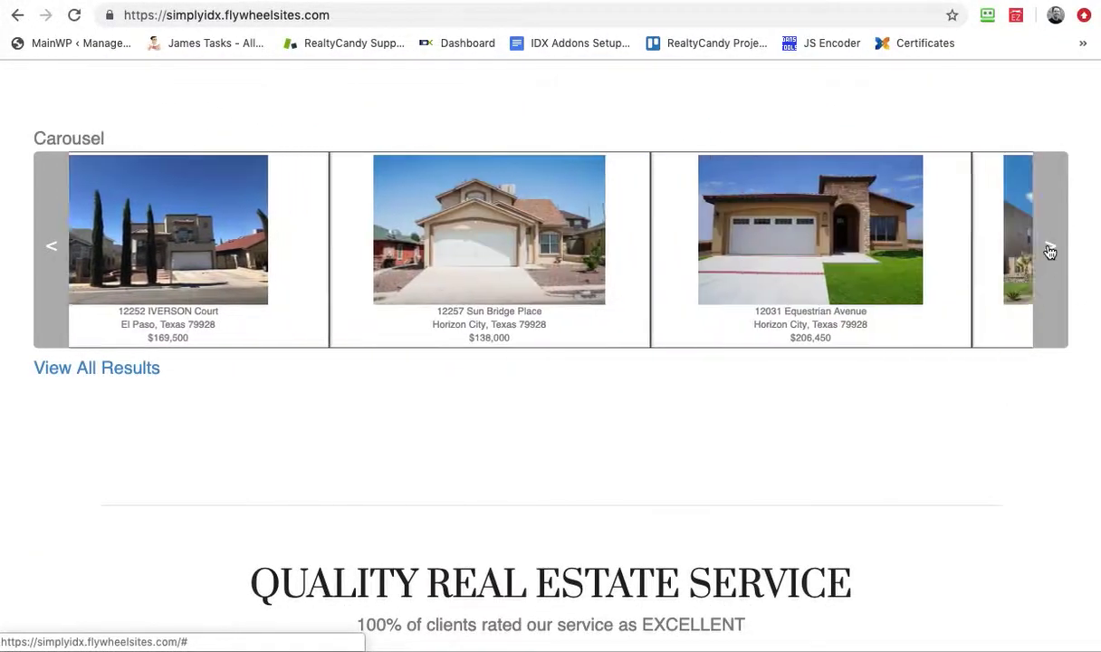
{"action": "scroll", "coordinate": [874, 409], "scroll_direction": "down", "scroll_amount": 6}
{"action": "scroll", "coordinate": [875, 410], "scroll_direction": "down", "scroll_amount": 1}
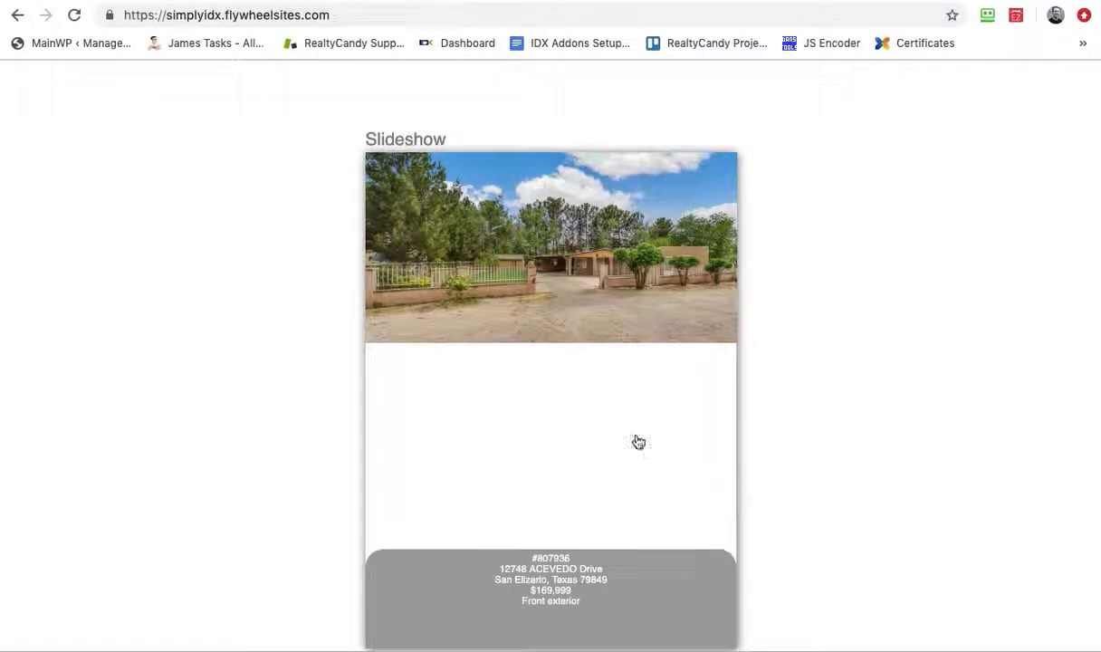
Review the site's GTmetrix report: PageSpeed F (5%), YSlow C (70%), 2.9s, 7.87MB, 117 requests.
{"action": "scroll", "coordinate": [791, 447], "scroll_direction": "up", "scroll_amount": 20}
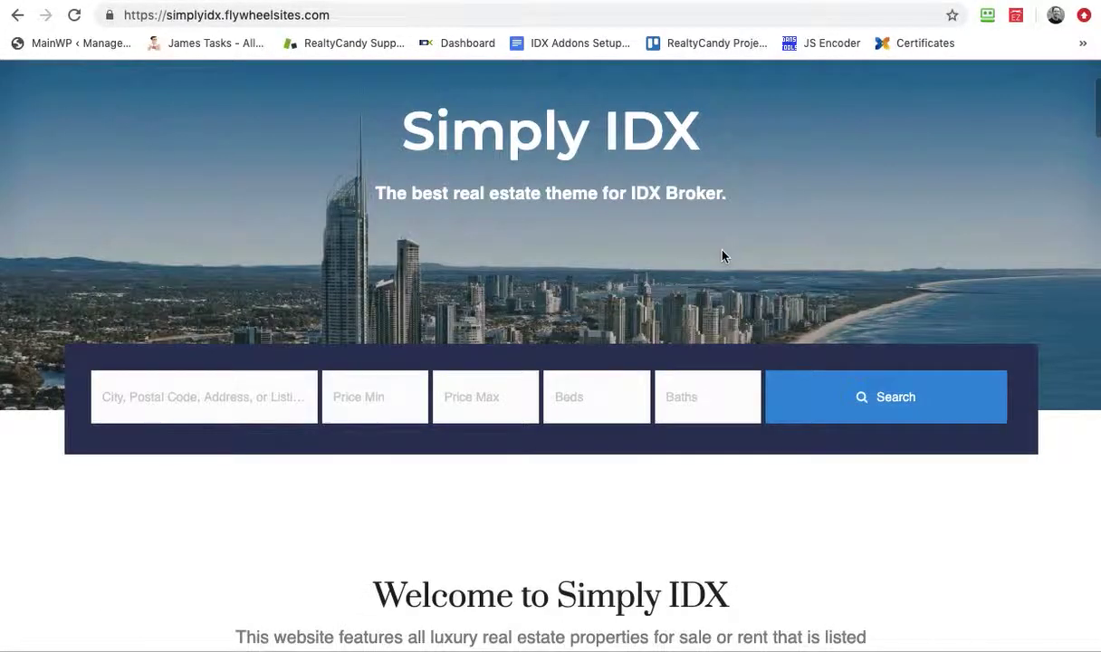
{"action": "key", "text": "ctrl+Tab"}
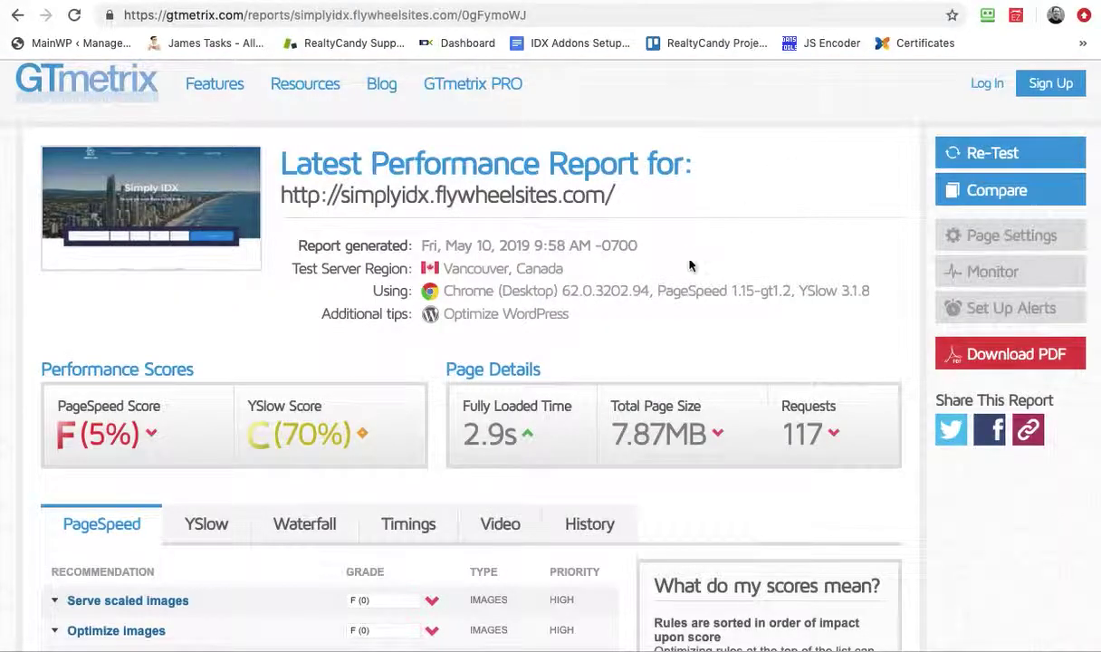
{"action": "scroll", "coordinate": [631, 352], "scroll_direction": "down", "scroll_amount": 3}
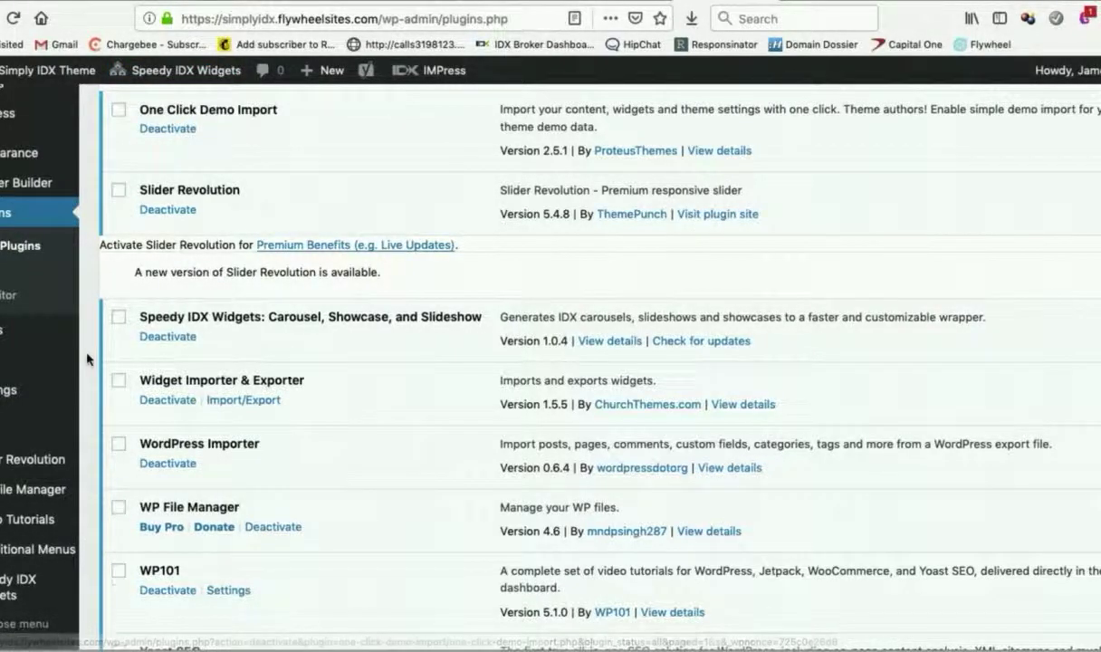
{"action": "mouse_move", "coordinate": [27, 586]}
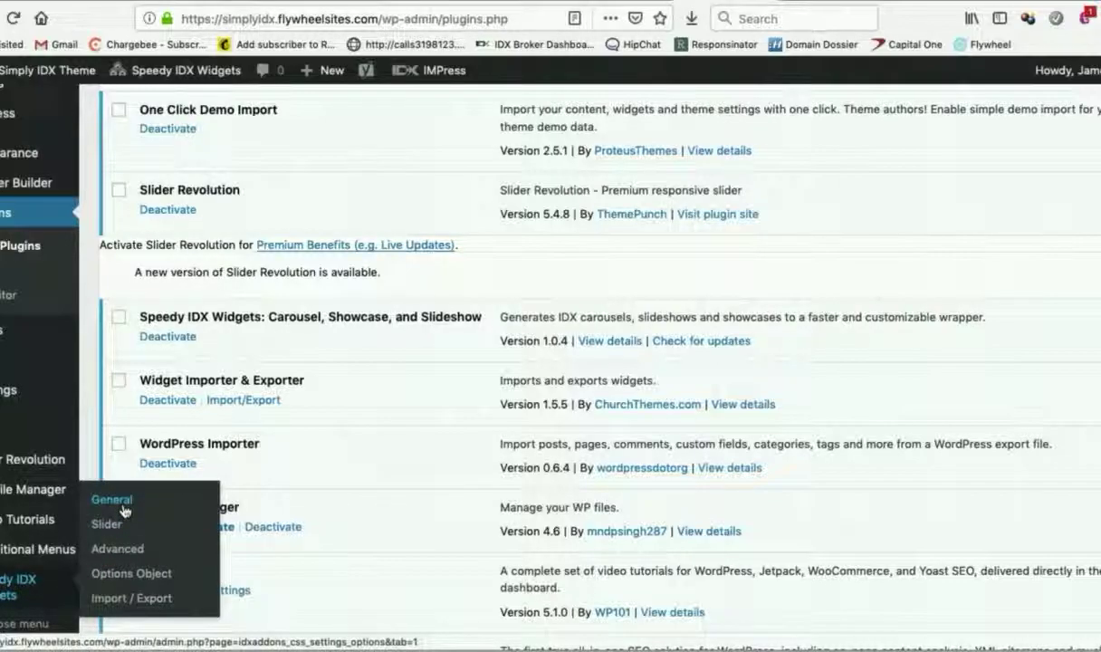
Go to Speedy IDX Widgets > General from the admin sidebar.
{"action": "left_click", "coordinate": [124, 511]}
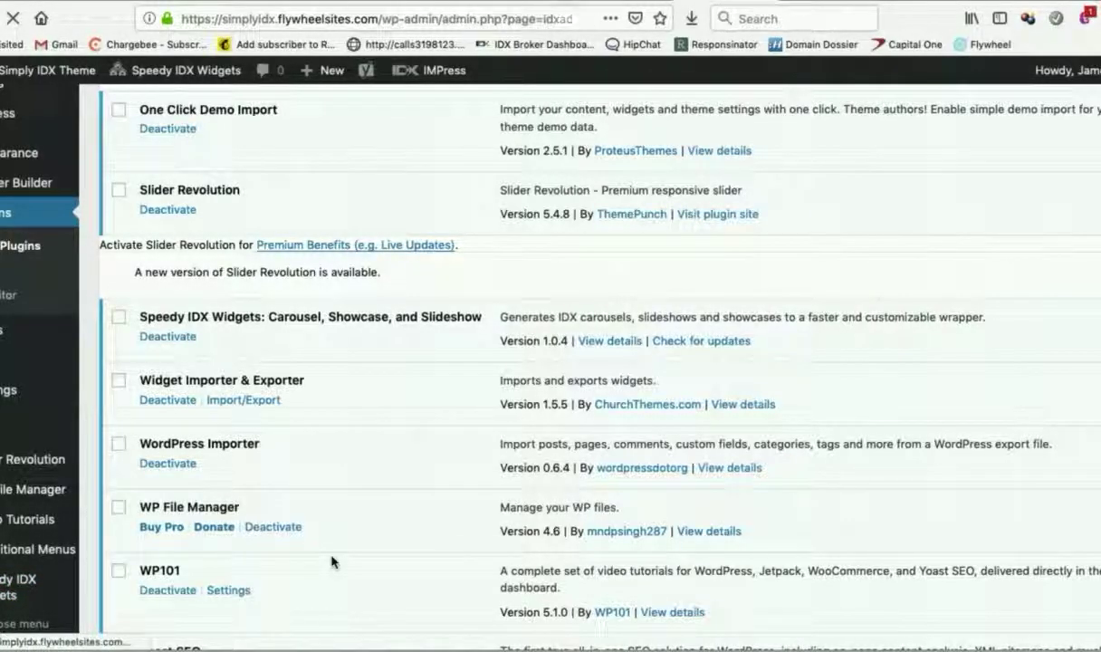
Scroll down to review the Speedy IDX Widgets size settings.
{"action": "scroll", "coordinate": [484, 446], "scroll_direction": "down", "scroll_amount": 5}
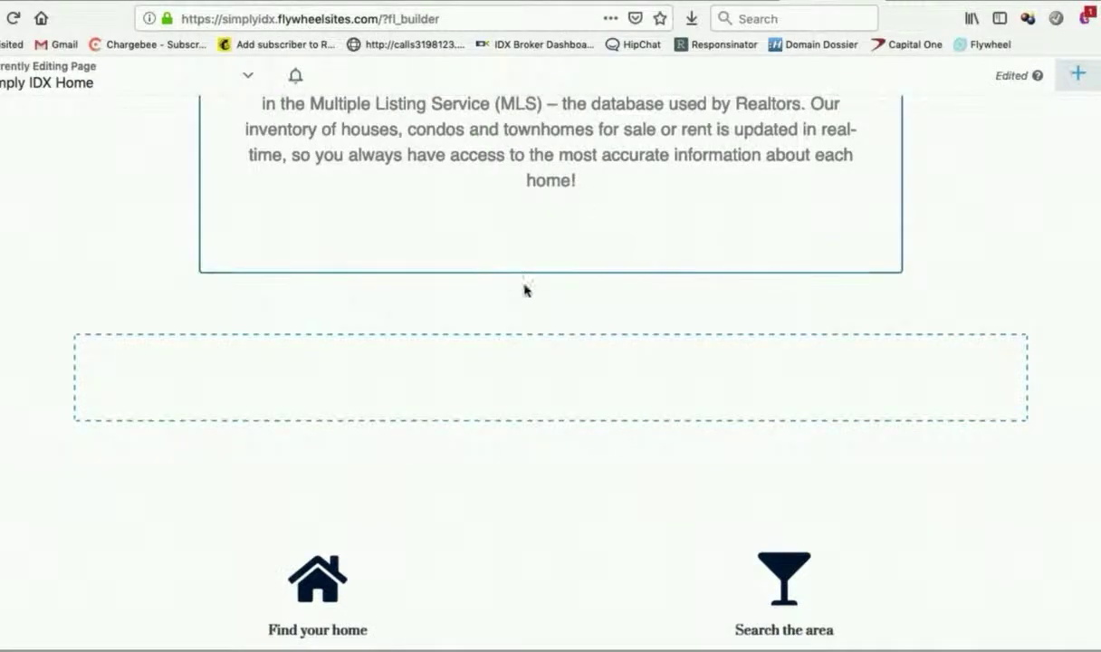
Add a Speedy IDX Widgets module to the empty row, set to the El Paso New Homes list, and begin its title.
{"action": "left_click", "coordinate": [1077, 74]}
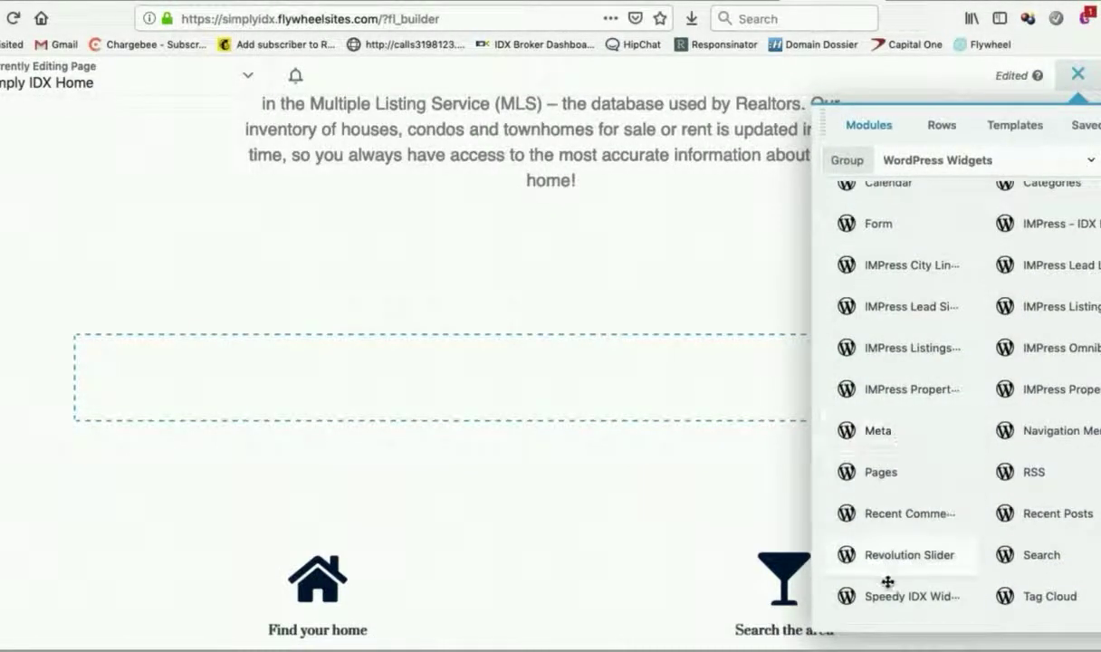
{"action": "left_click_drag", "start_coordinate": [897, 595], "coordinate": [471, 392]}
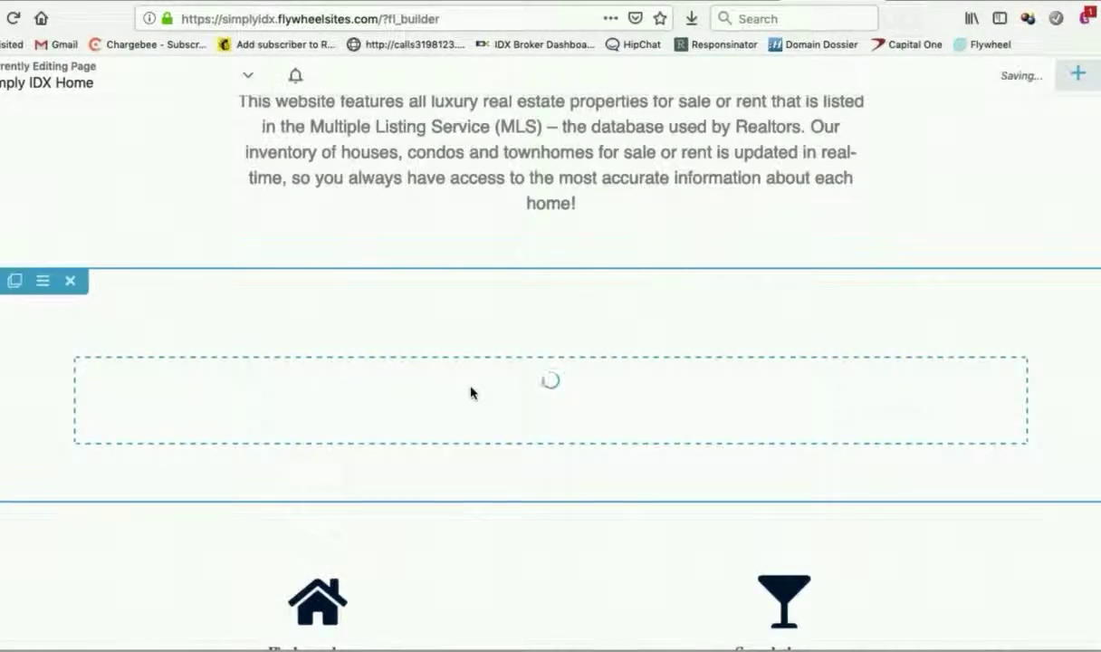
{"action": "left_click", "coordinate": [217, 300]}
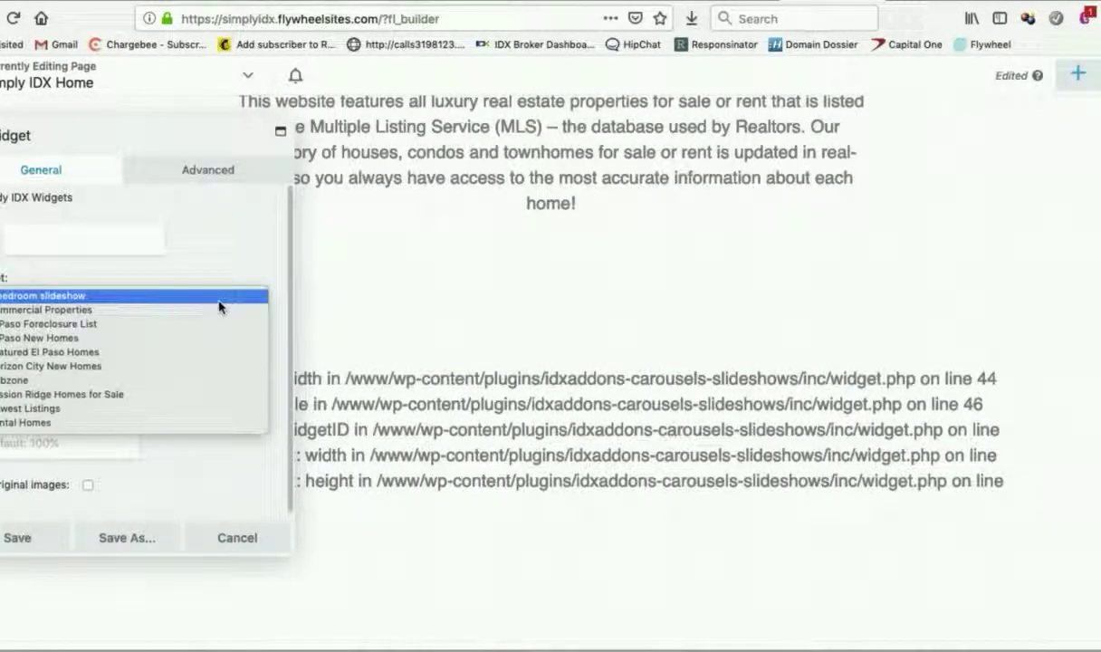
{"action": "left_click", "coordinate": [148, 337]}
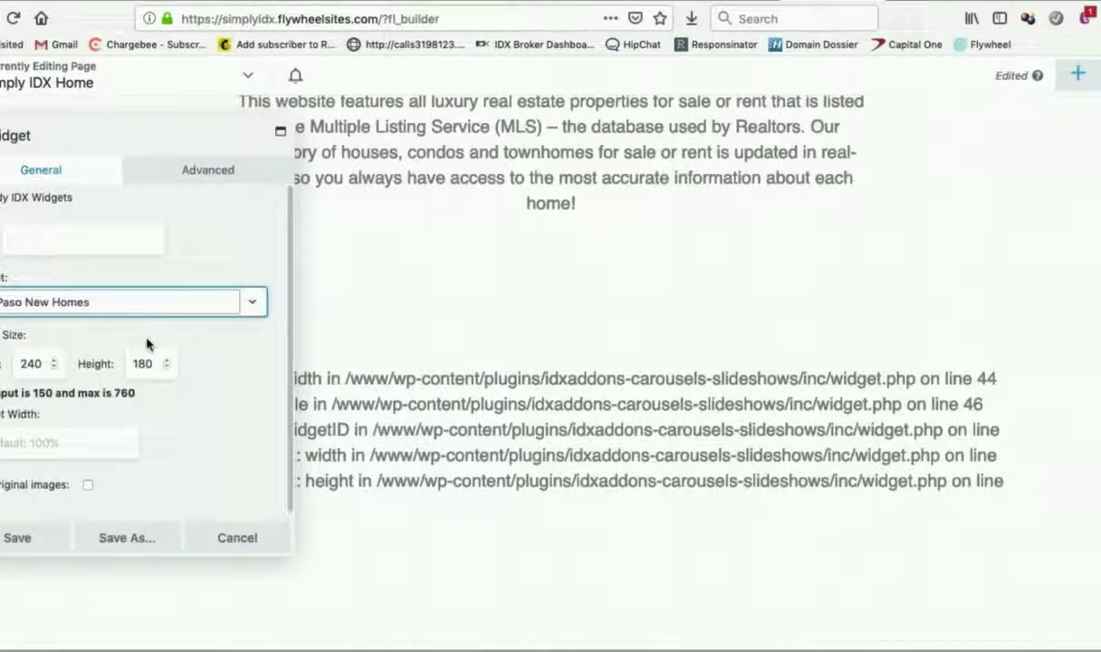
{"action": "left_click", "coordinate": [64, 239]}
{"action": "type", "text": "Showcase"}
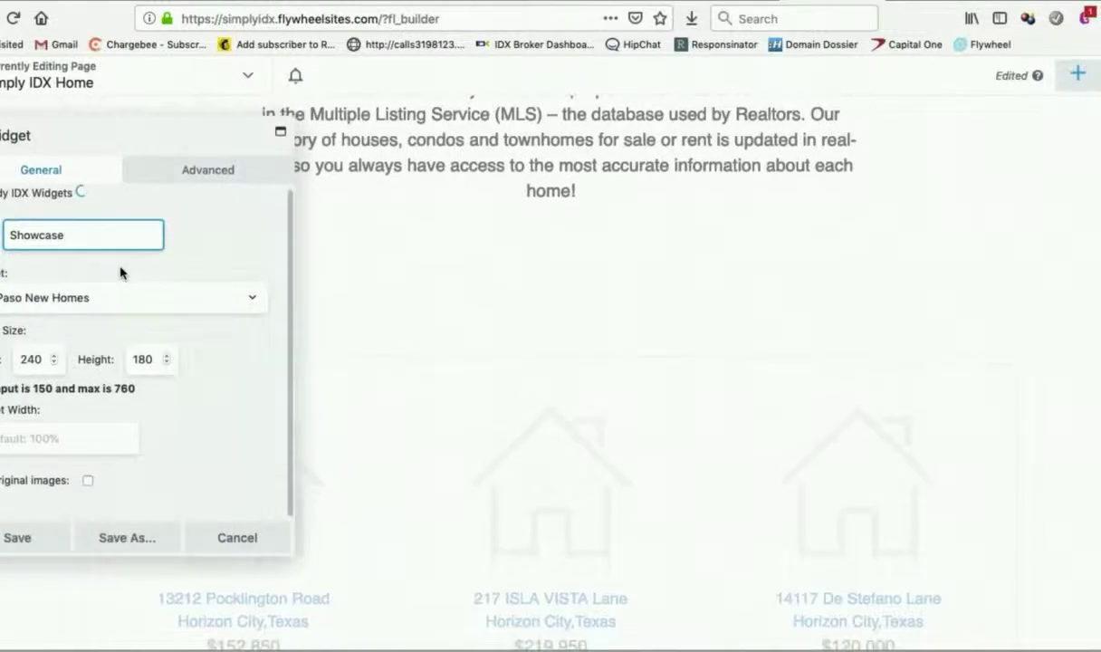
Save the Showcase widget, then delete the old carousel module further down the page.
{"action": "left_click", "coordinate": [36, 543]}
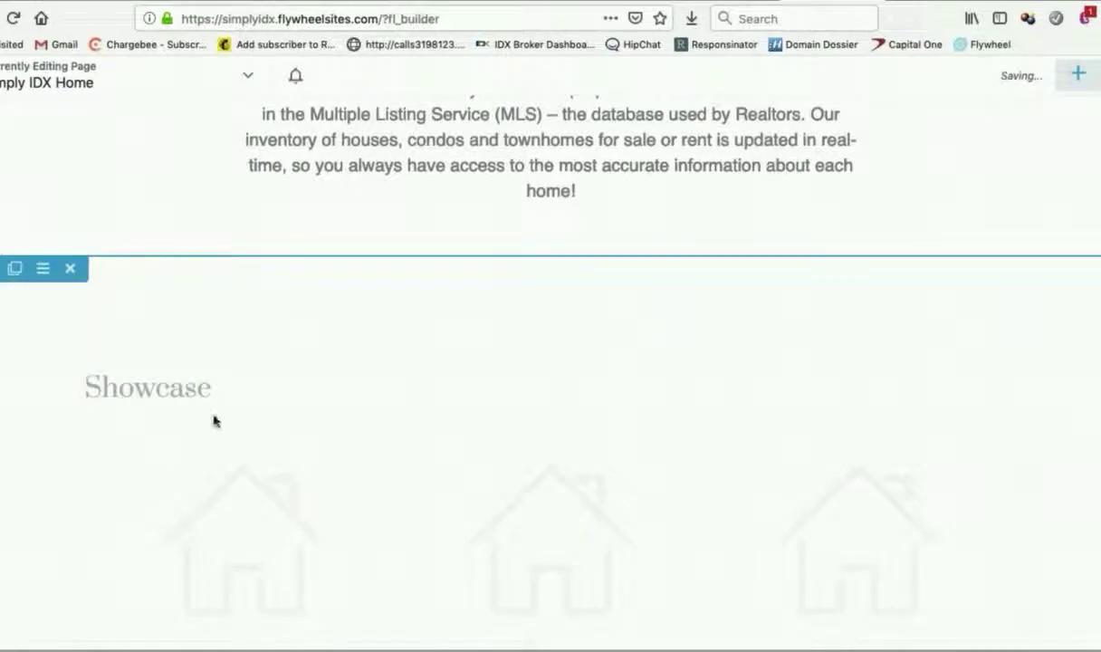
{"action": "scroll", "coordinate": [530, 398], "scroll_direction": "down", "scroll_amount": 5}
{"action": "scroll", "coordinate": [533, 401], "scroll_direction": "down", "scroll_amount": 3}
{"action": "scroll", "coordinate": [532, 400], "scroll_direction": "down", "scroll_amount": 5}
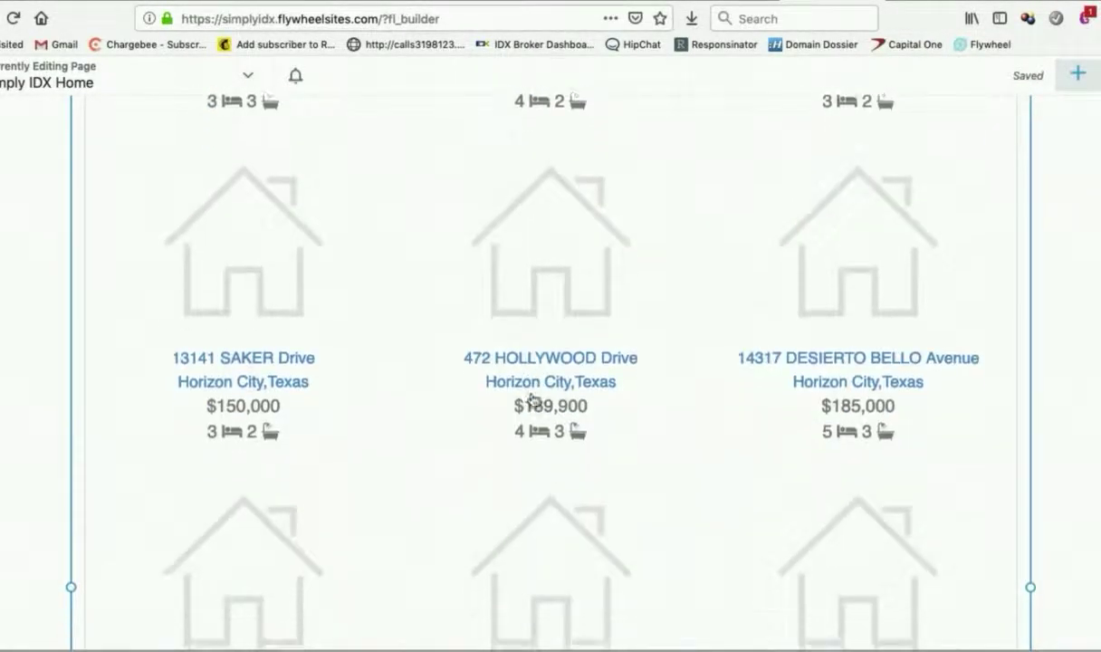
{"action": "scroll", "coordinate": [532, 401], "scroll_direction": "down", "scroll_amount": 4}
{"action": "scroll", "coordinate": [532, 400], "scroll_direction": "down", "scroll_amount": 5}
{"action": "scroll", "coordinate": [534, 400], "scroll_direction": "down", "scroll_amount": 5}
{"action": "scroll", "coordinate": [533, 396], "scroll_direction": "down", "scroll_amount": 3}
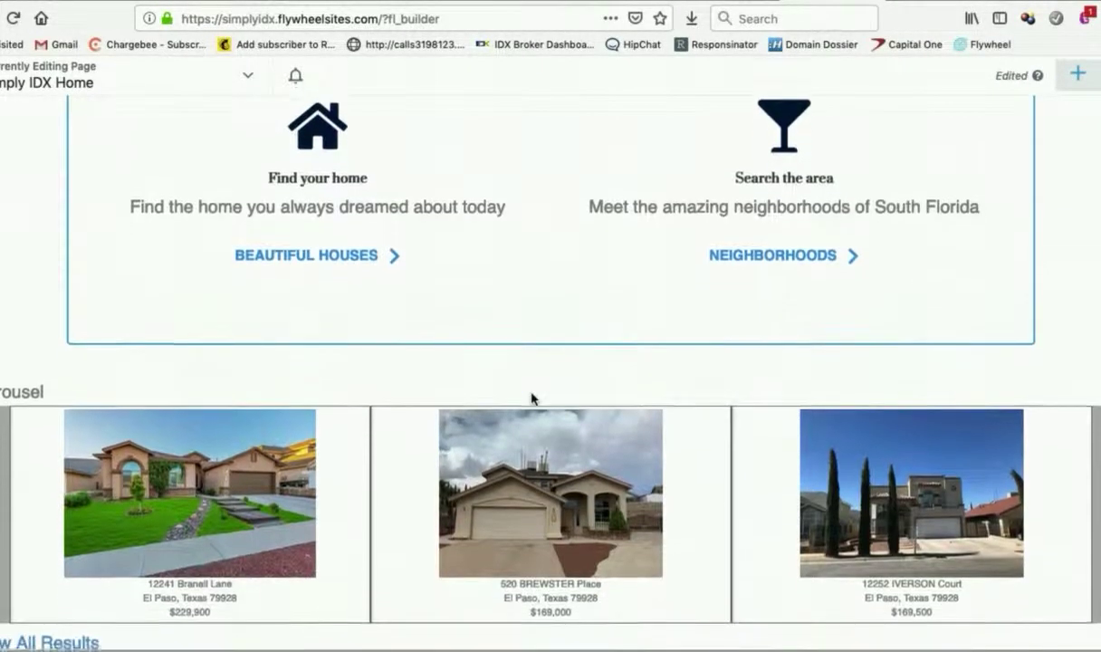
{"action": "scroll", "coordinate": [453, 353], "scroll_direction": "down", "scroll_amount": 5}
{"action": "scroll", "coordinate": [145, 242], "scroll_direction": "up", "scroll_amount": 1}
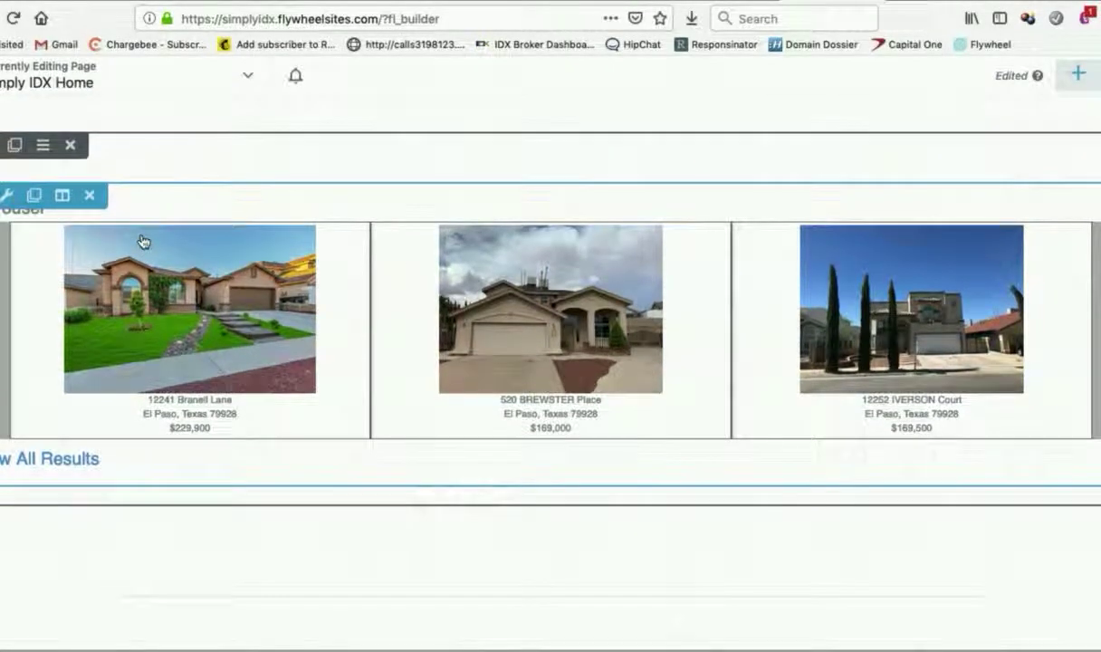
{"action": "left_click", "coordinate": [91, 198]}
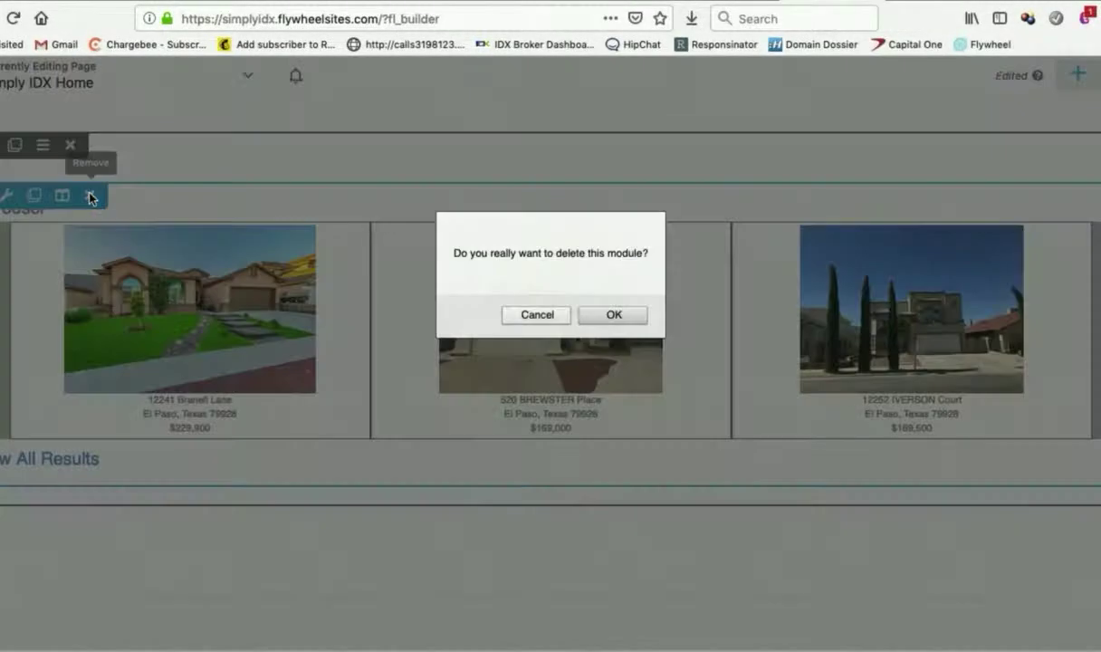
{"action": "left_click", "coordinate": [628, 319]}
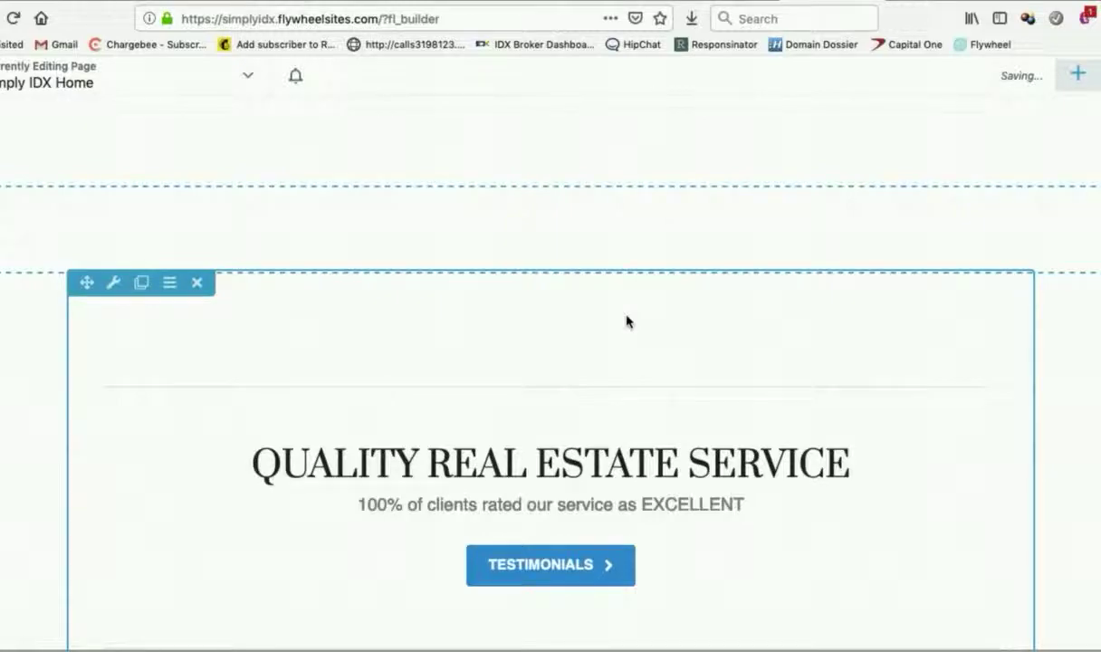
Add a Speedy IDX widget titled Carousel in its place, set to Mission Ridge Homes for Sale.
{"action": "left_click", "coordinate": [1080, 76]}
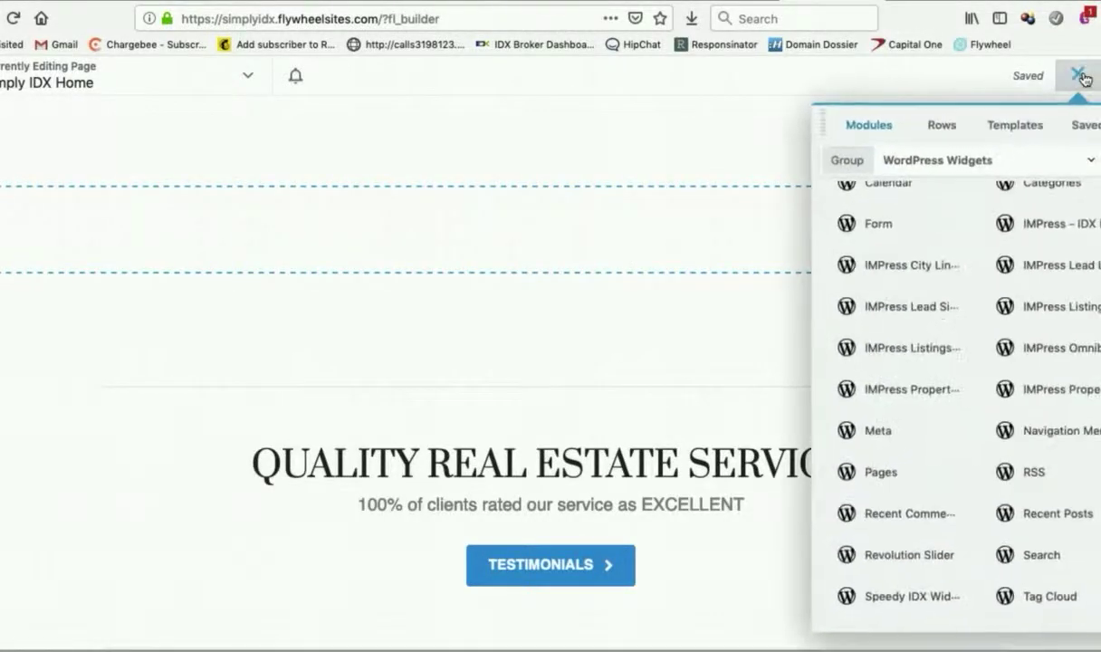
{"action": "left_click_drag", "start_coordinate": [899, 595], "coordinate": [269, 269]}
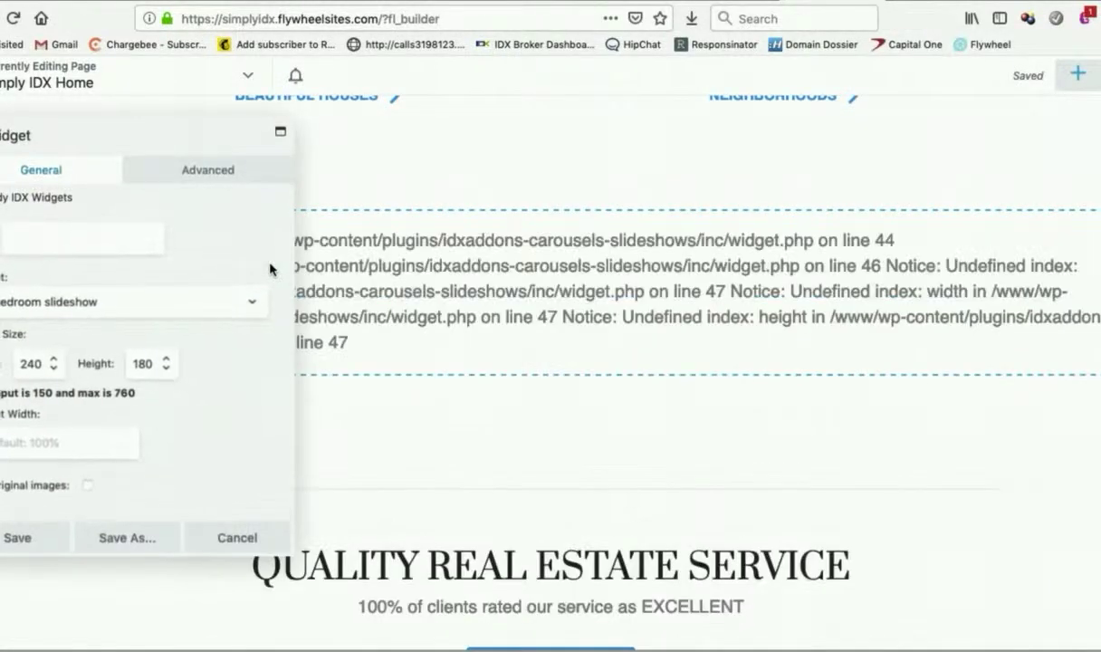
{"action": "type", "text": "c"}
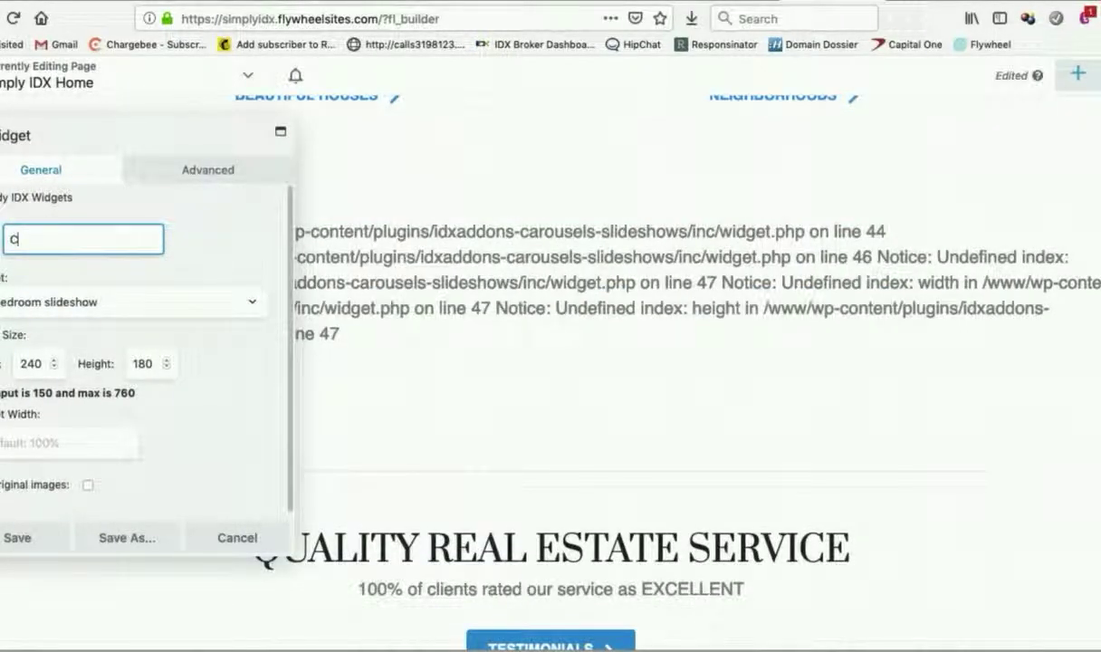
{"action": "key", "text": "BackSpace"}
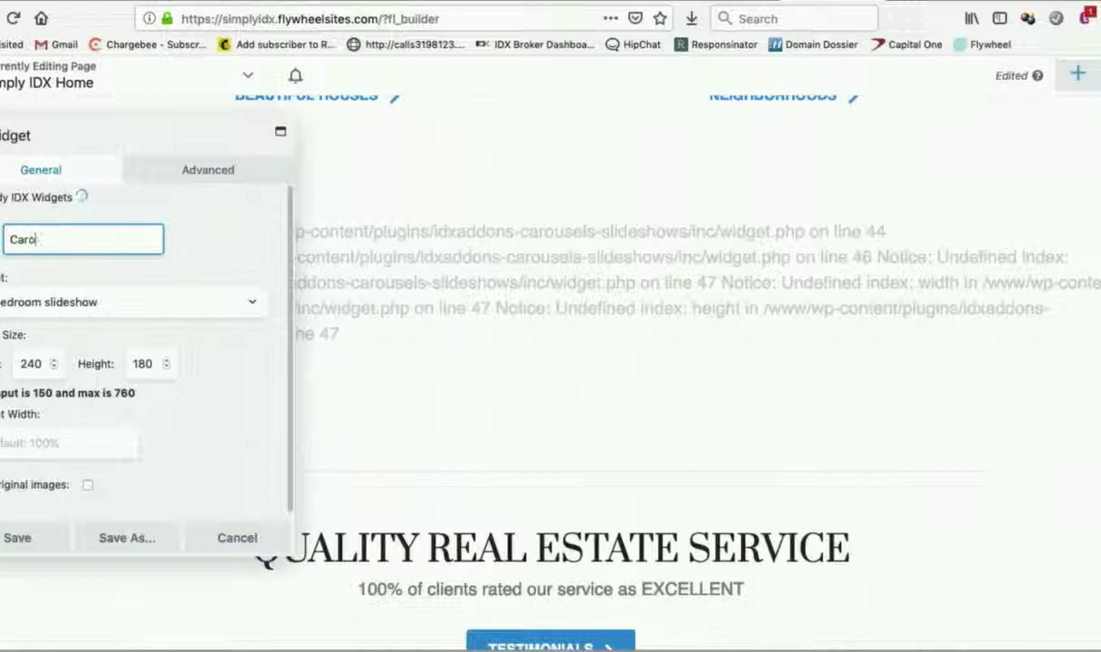
{"action": "type", "text": "usel"}
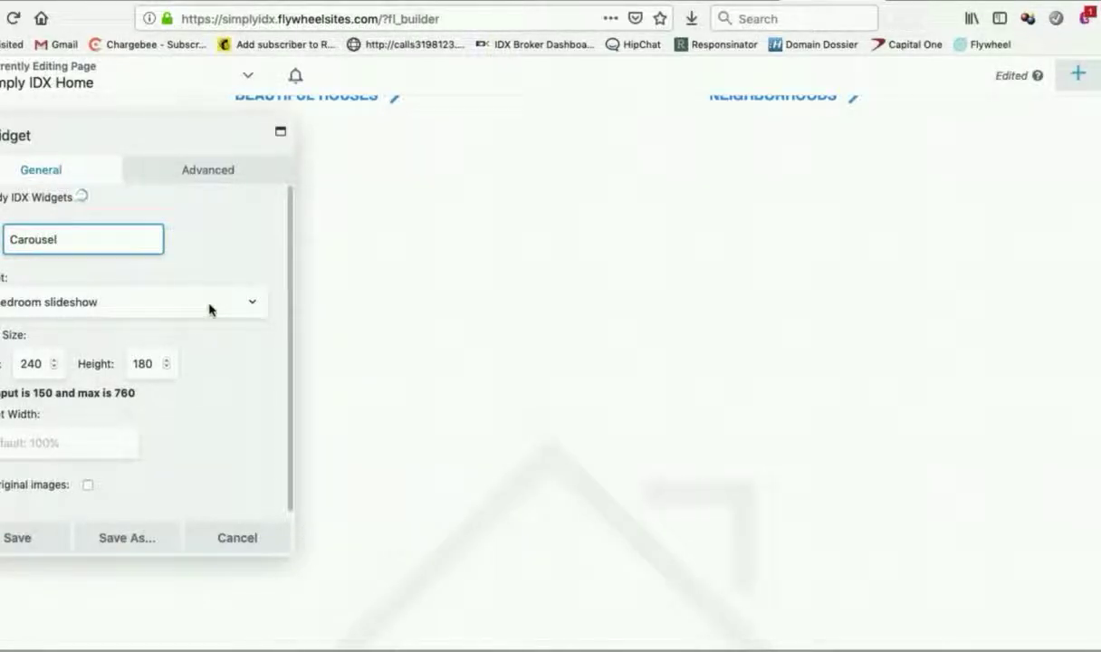
{"action": "left_click", "coordinate": [209, 310]}
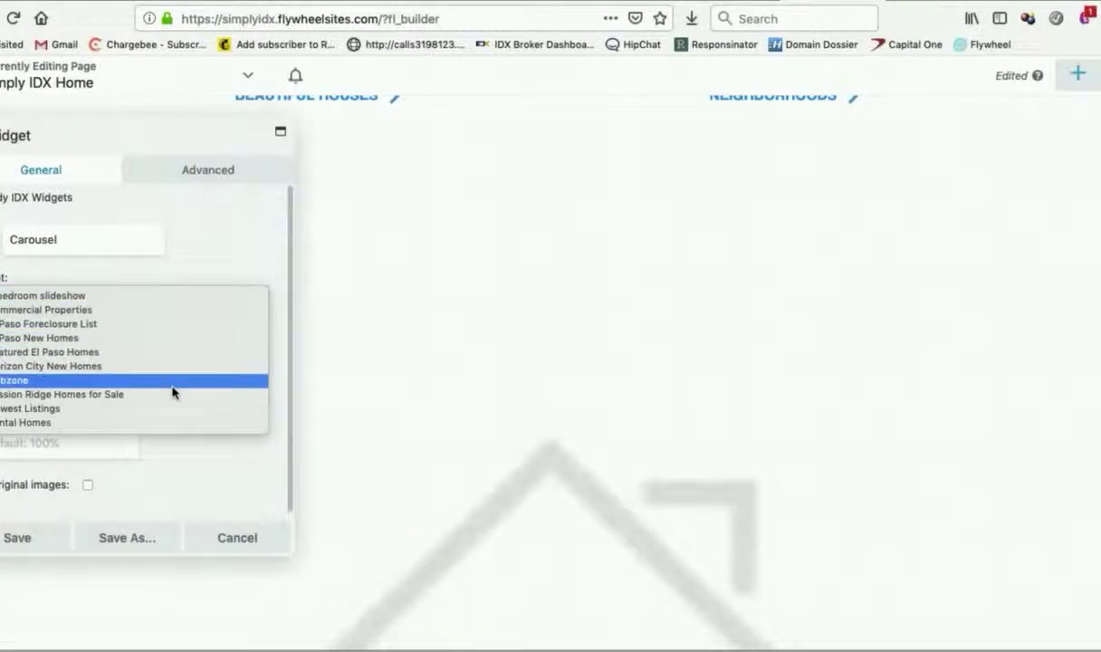
{"action": "left_click", "coordinate": [134, 394]}
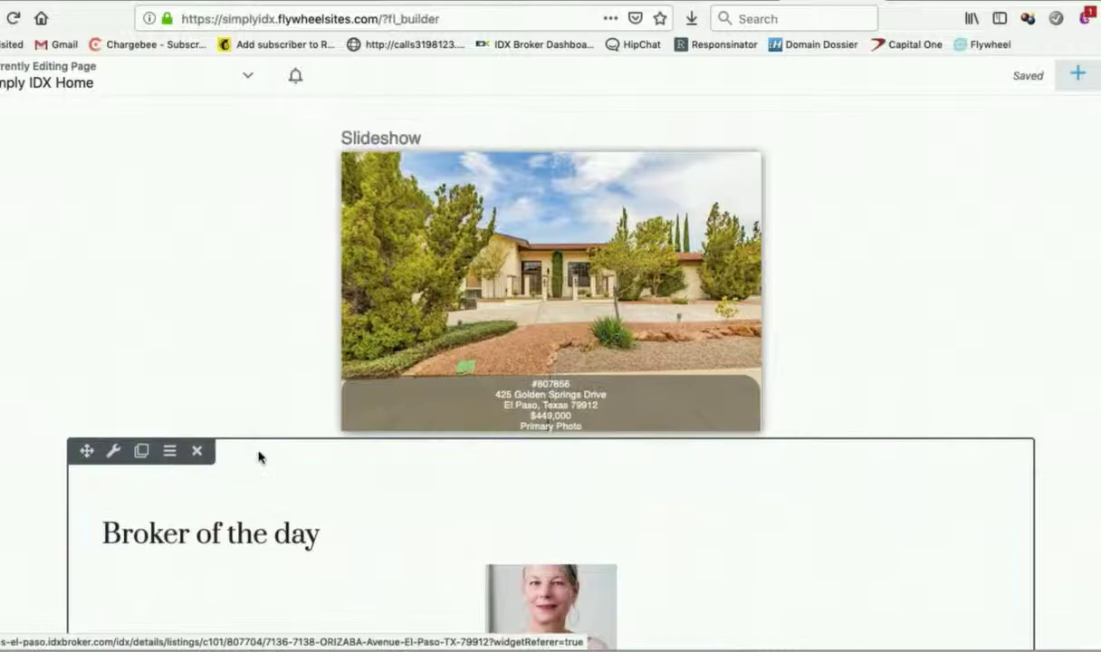
Replace the old slideshow with a Speedy IDX Widgets module titled Slideshow.
{"action": "left_click", "coordinate": [459, 126]}
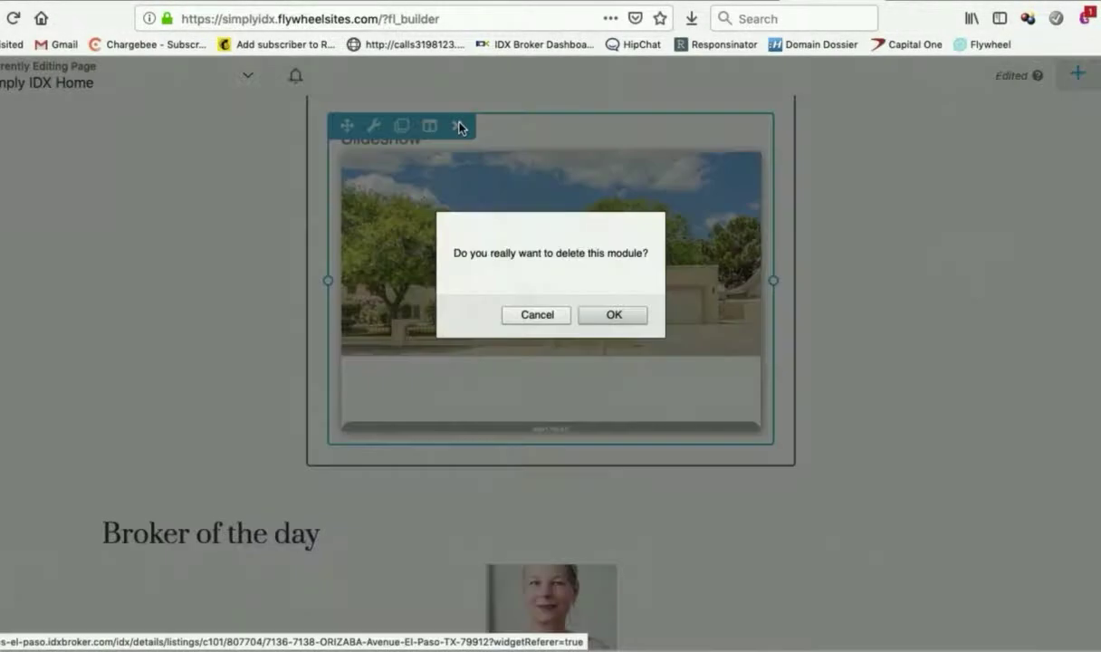
{"action": "left_click", "coordinate": [621, 314]}
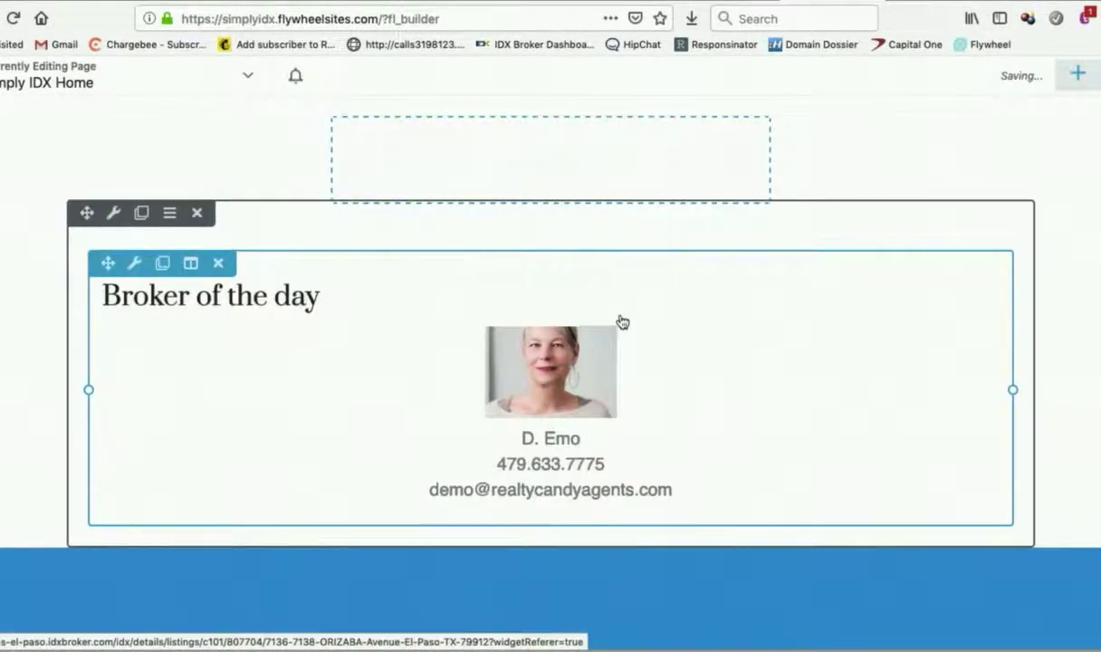
{"action": "left_click", "coordinate": [1076, 76]}
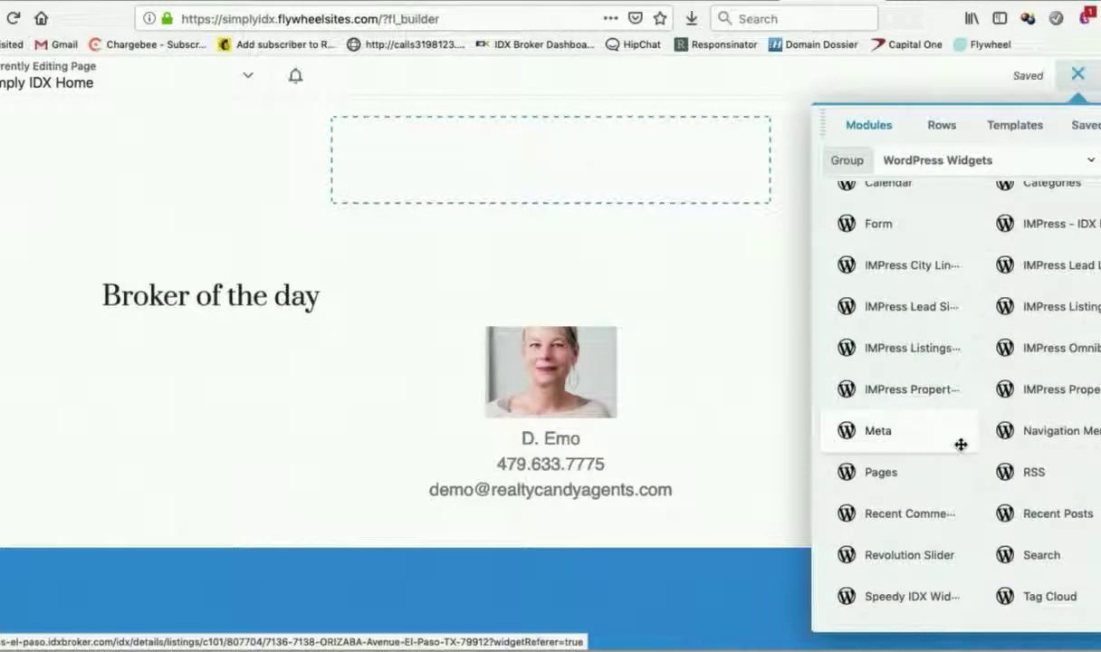
{"action": "left_click_drag", "start_coordinate": [916, 595], "coordinate": [536, 172]}
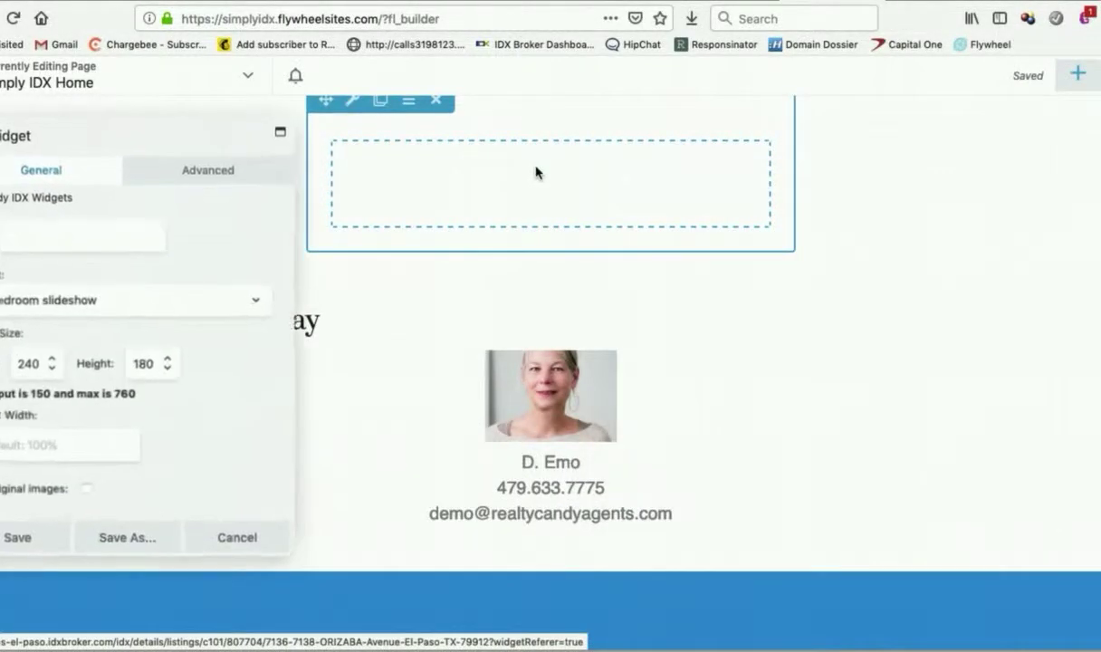
{"action": "type", "text": "Sl"}
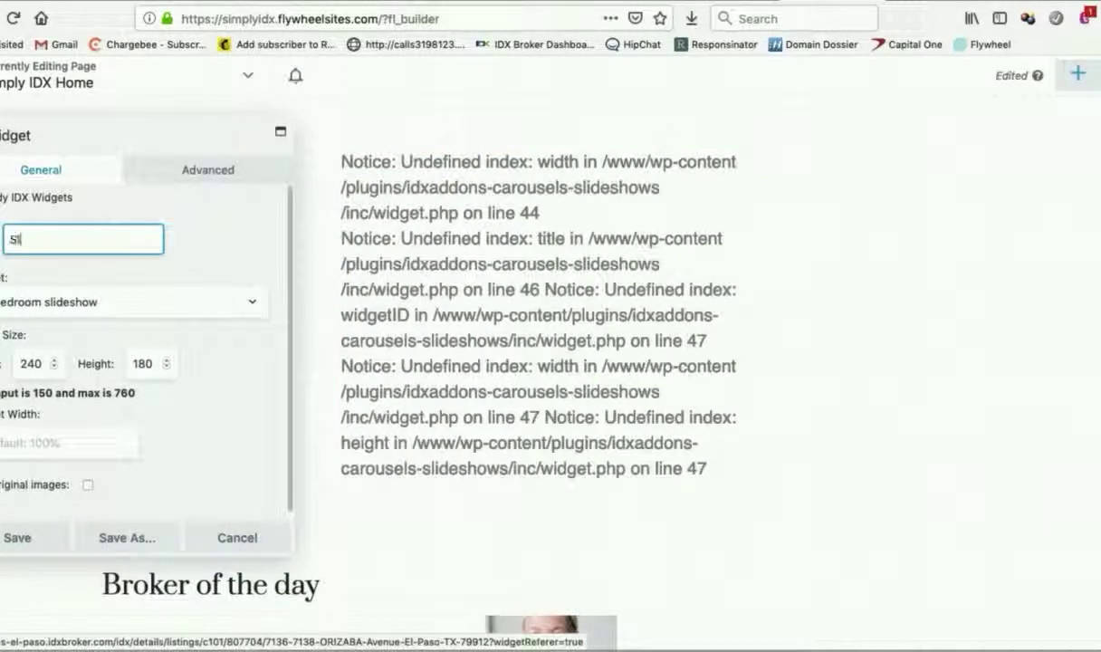
{"action": "type", "text": "idesho"}
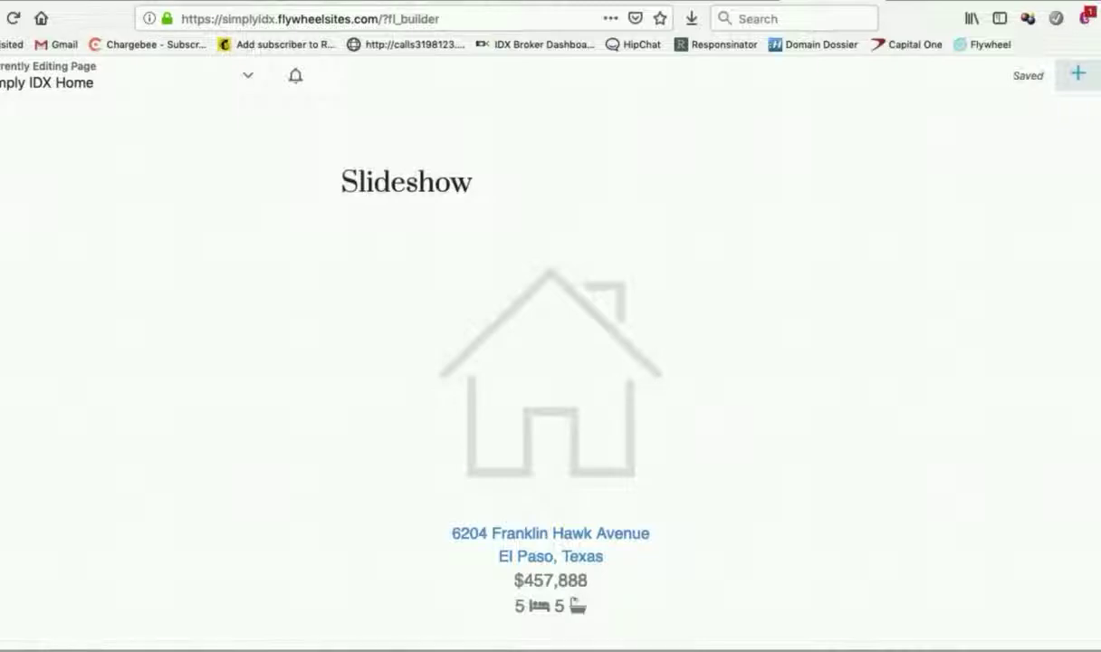
Publish the home page and check the live Showcase, Carousel and Slideshow widgets.
{"action": "left_click", "coordinate": [1027, 75]}
{"action": "left_click", "coordinate": [1064, 86]}
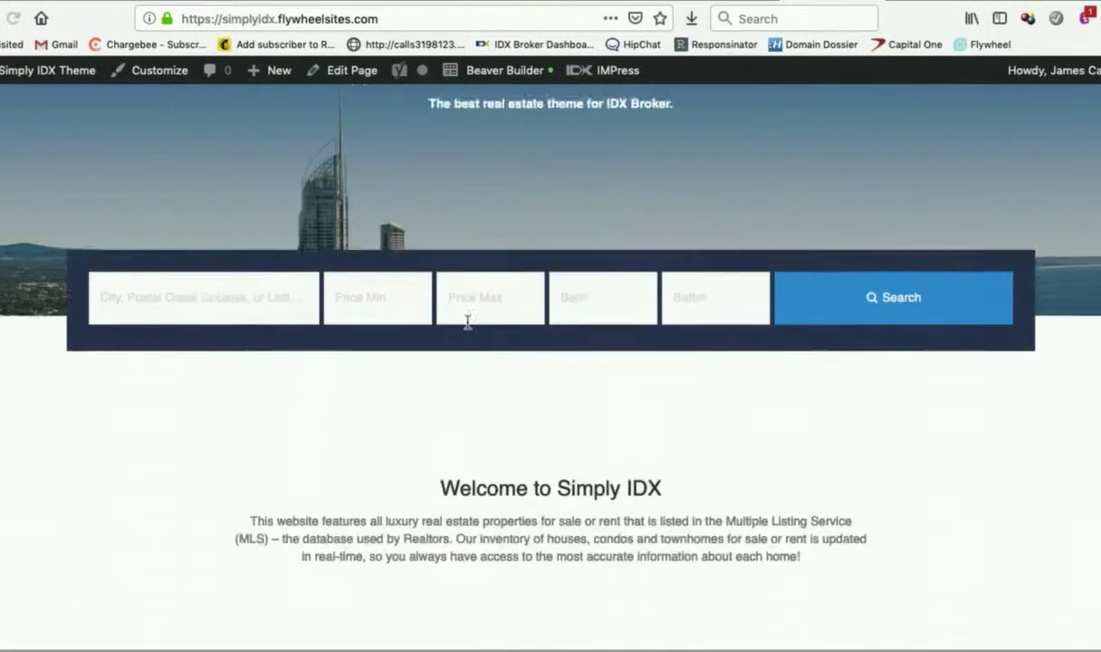
{"action": "scroll", "coordinate": [467, 324], "scroll_direction": "down", "scroll_amount": 3}
{"action": "scroll", "coordinate": [467, 323], "scroll_direction": "down", "scroll_amount": 1}
{"action": "scroll", "coordinate": [468, 323], "scroll_direction": "down", "scroll_amount": 5}
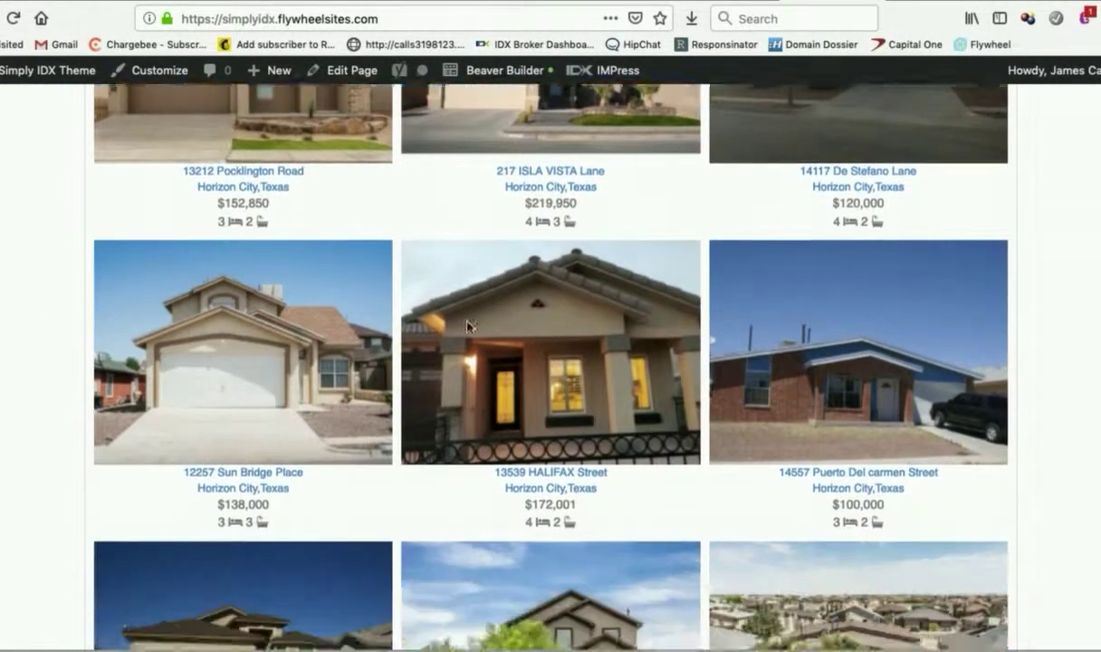
{"action": "scroll", "coordinate": [468, 324], "scroll_direction": "down", "scroll_amount": 5}
{"action": "scroll", "coordinate": [468, 324], "scroll_direction": "down", "scroll_amount": 4}
{"action": "scroll", "coordinate": [468, 324], "scroll_direction": "down", "scroll_amount": 3}
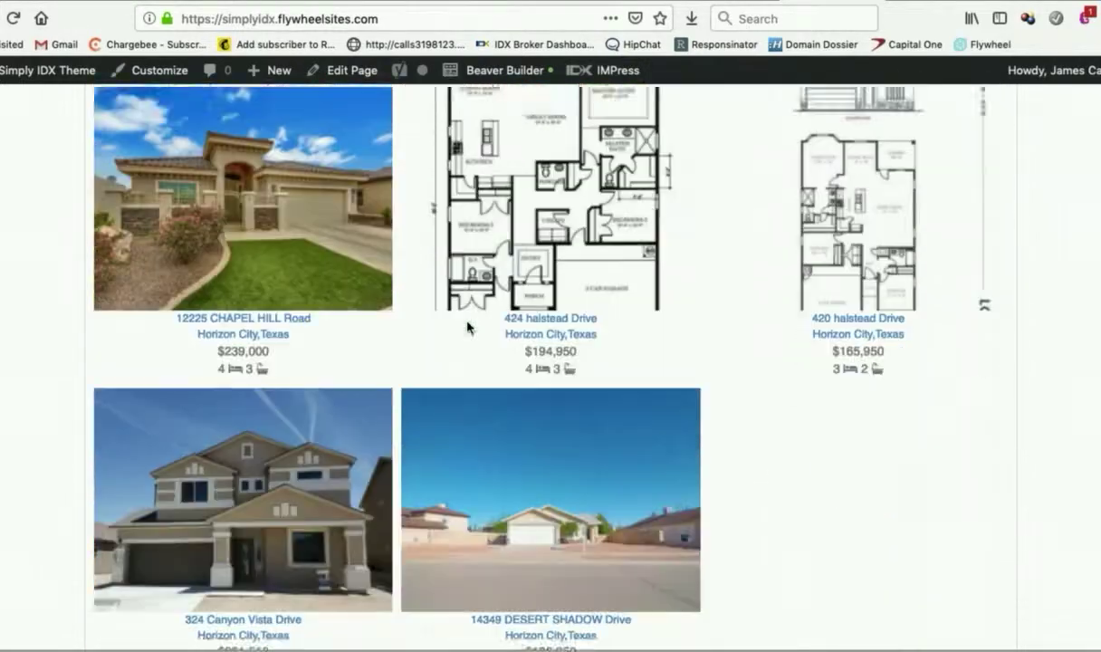
{"action": "scroll", "coordinate": [469, 326], "scroll_direction": "down", "scroll_amount": 4}
{"action": "scroll", "coordinate": [468, 326], "scroll_direction": "down", "scroll_amount": 3}
{"action": "scroll", "coordinate": [468, 326], "scroll_direction": "down", "scroll_amount": 3}
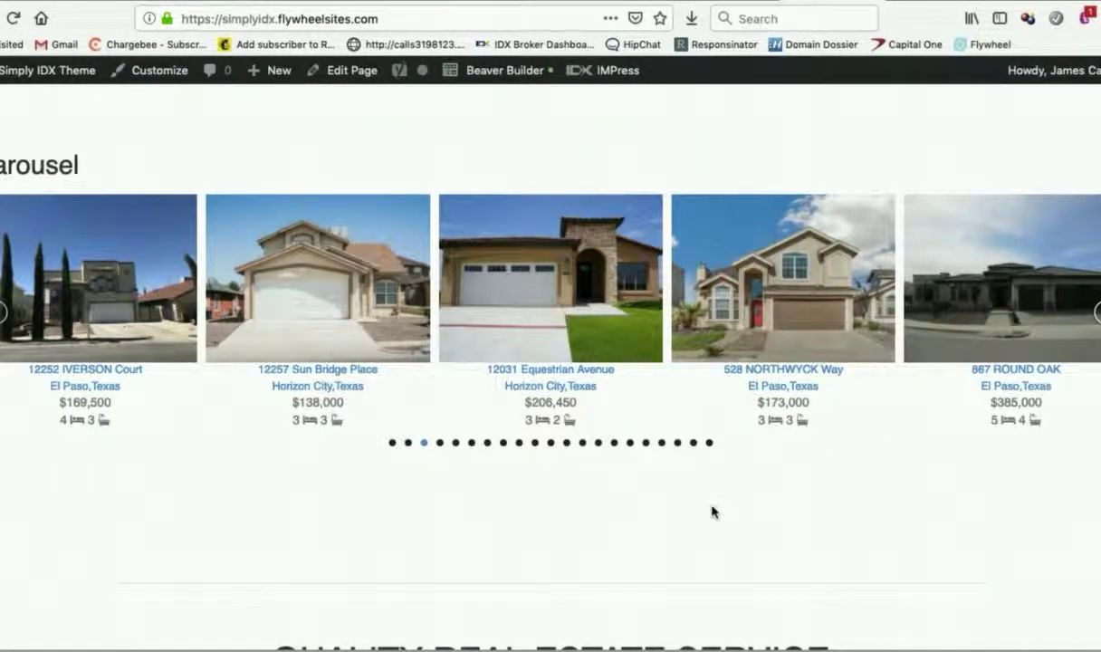
{"action": "scroll", "coordinate": [712, 512], "scroll_direction": "up", "scroll_amount": 10}
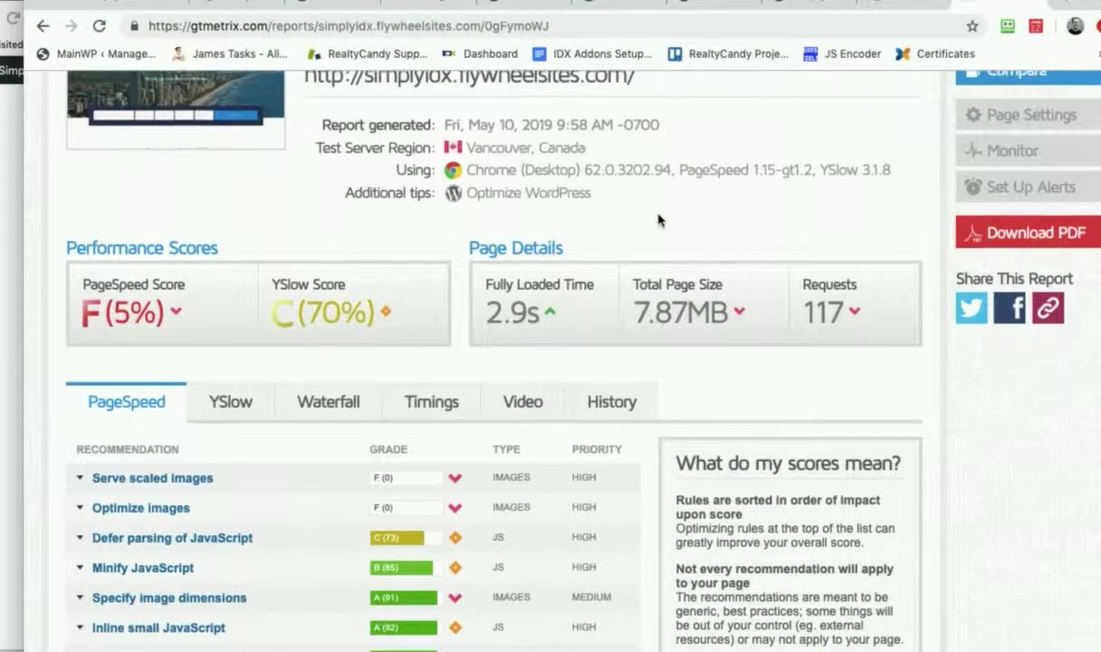
{"action": "scroll", "coordinate": [658, 217], "scroll_direction": "up", "scroll_amount": 3}
{"action": "scroll", "coordinate": [658, 219], "scroll_direction": "up", "scroll_amount": 2}
{"action": "scroll", "coordinate": [658, 219], "scroll_direction": "down", "scroll_amount": 1}
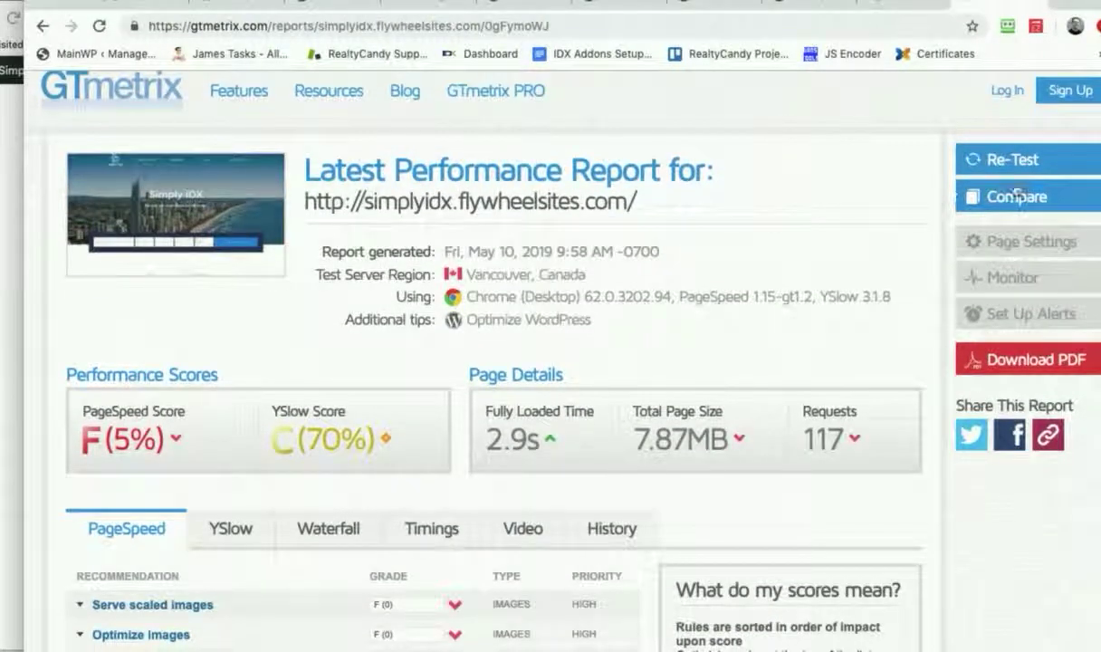
{"action": "left_click", "coordinate": [1014, 196]}
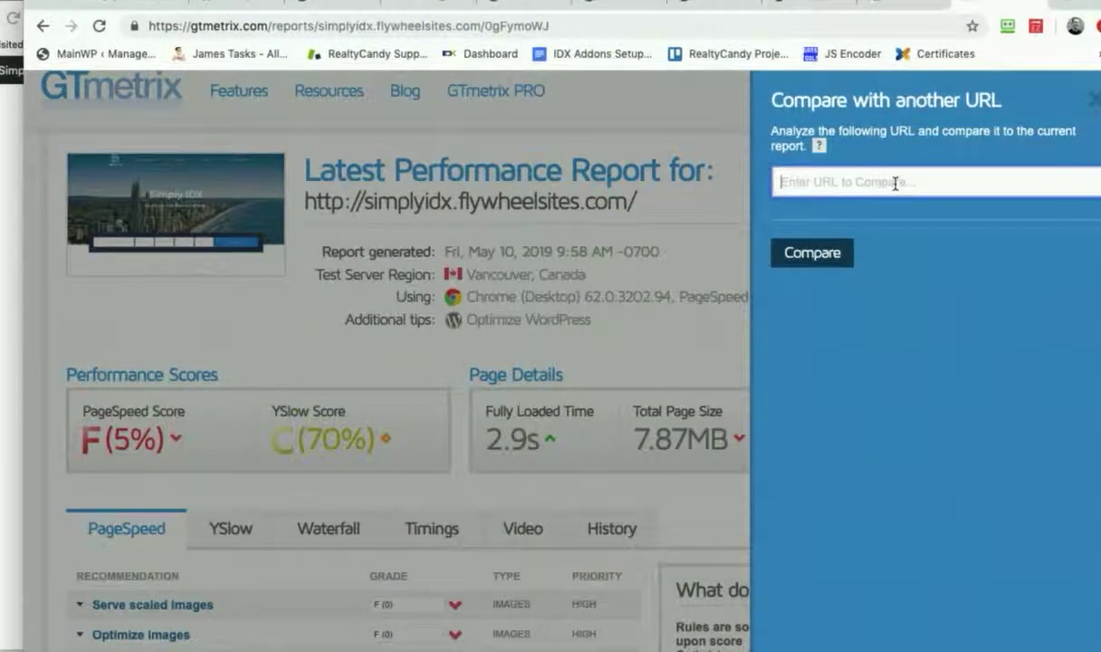
{"action": "type", "text": "https://simplyidx.flywheelsites.com/"}
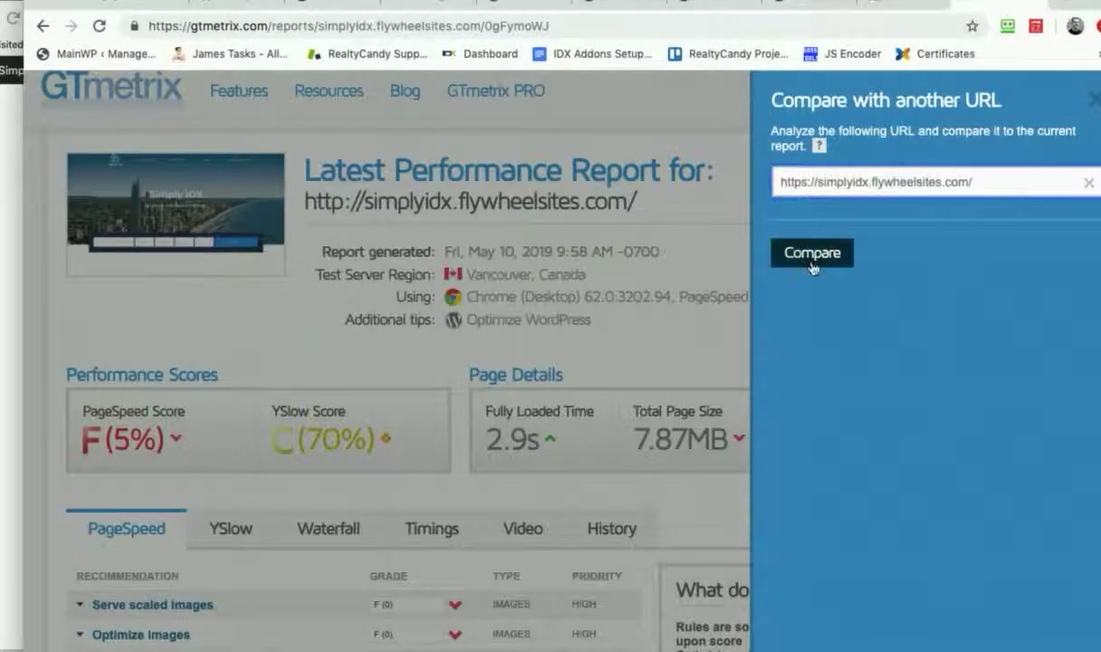
{"action": "left_click", "coordinate": [811, 254]}
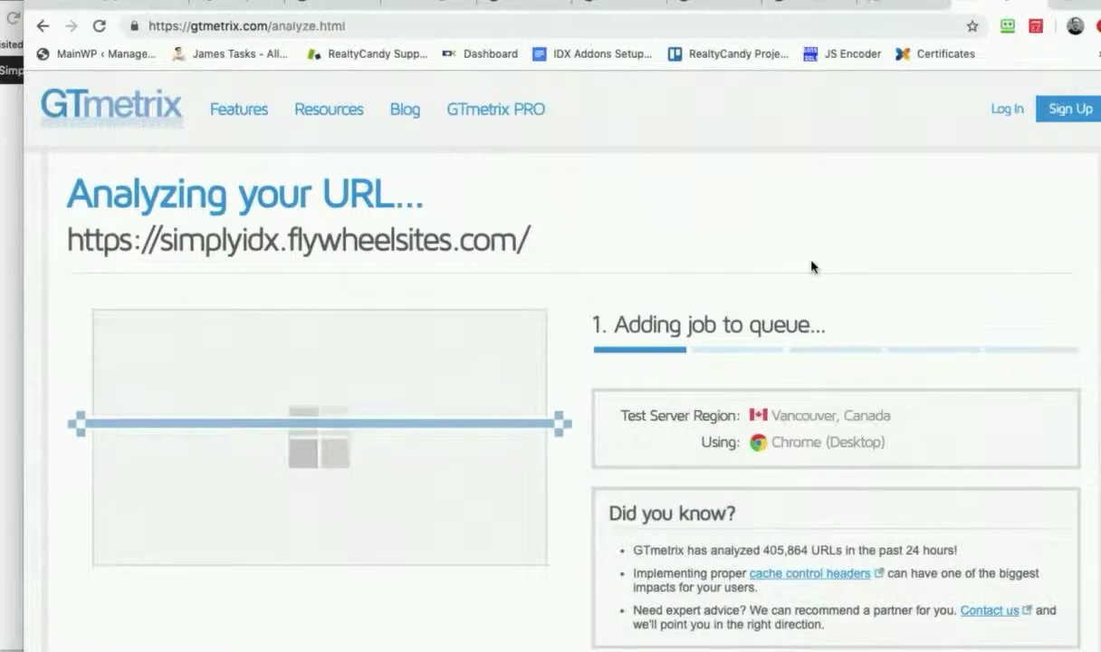
{"action": "scroll", "coordinate": [795, 352], "scroll_direction": "down", "scroll_amount": 2}
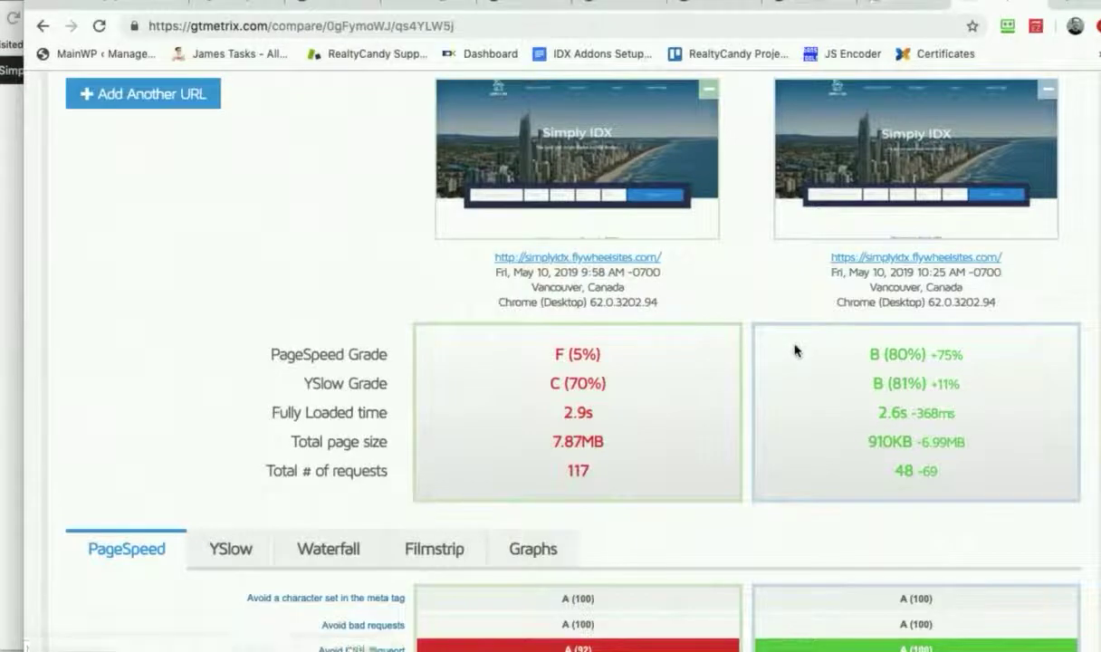
{"action": "scroll", "coordinate": [795, 351], "scroll_direction": "down", "scroll_amount": 3}
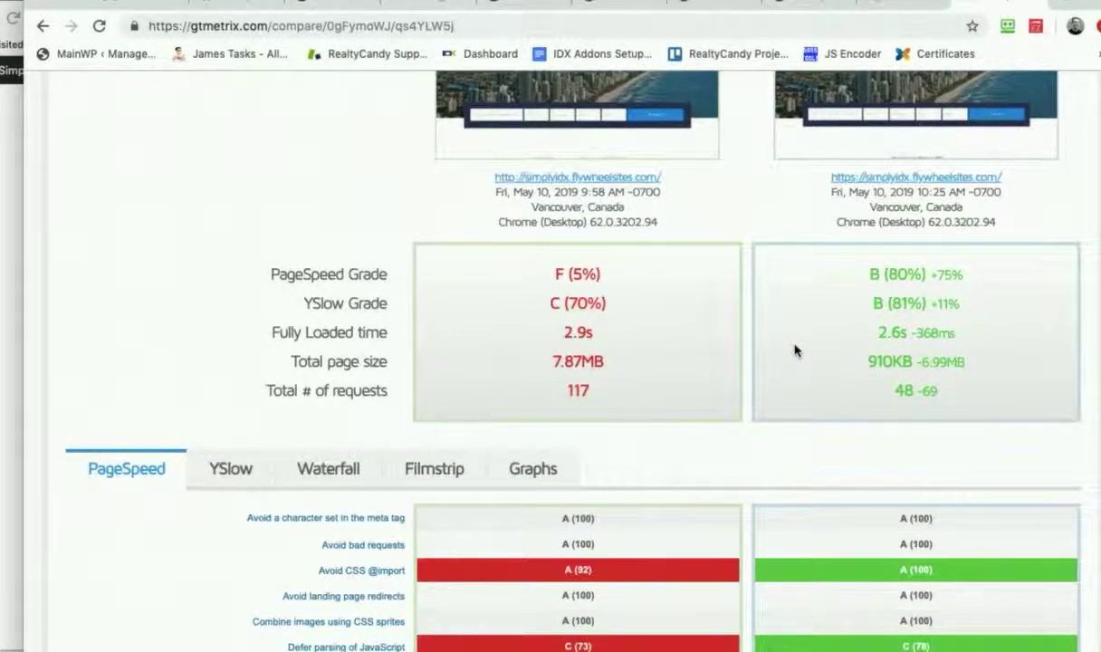
{"action": "scroll", "coordinate": [795, 351], "scroll_direction": "up", "scroll_amount": 1}
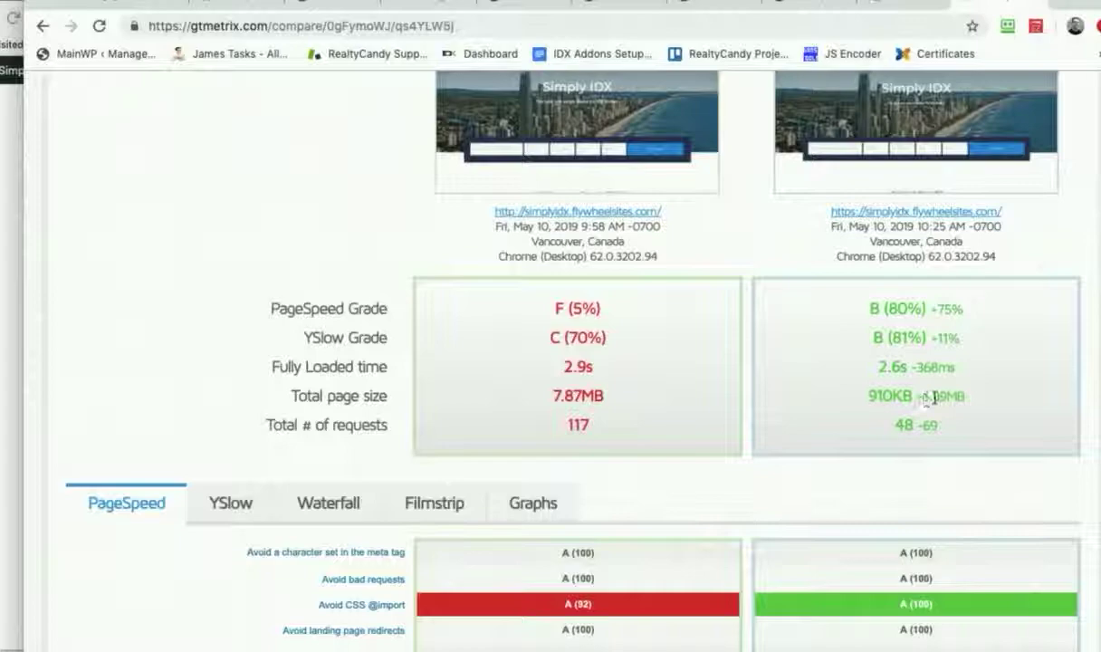
{"action": "scroll", "coordinate": [893, 426], "scroll_direction": "down", "scroll_amount": 1}
{"action": "scroll", "coordinate": [894, 432], "scroll_direction": "down", "scroll_amount": 2}
{"action": "scroll", "coordinate": [894, 432], "scroll_direction": "down", "scroll_amount": 4}
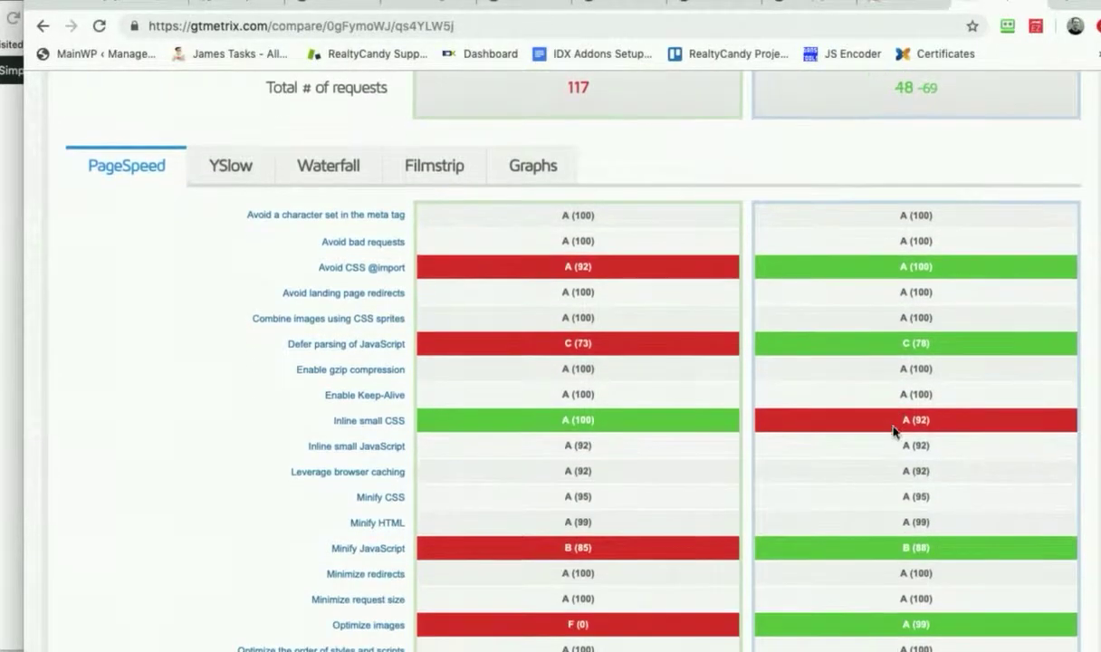
{"action": "scroll", "coordinate": [893, 430], "scroll_direction": "up", "scroll_amount": 7}
{"action": "scroll", "coordinate": [893, 428], "scroll_direction": "up", "scroll_amount": 4}
{"action": "scroll", "coordinate": [894, 427], "scroll_direction": "down", "scroll_amount": 1}
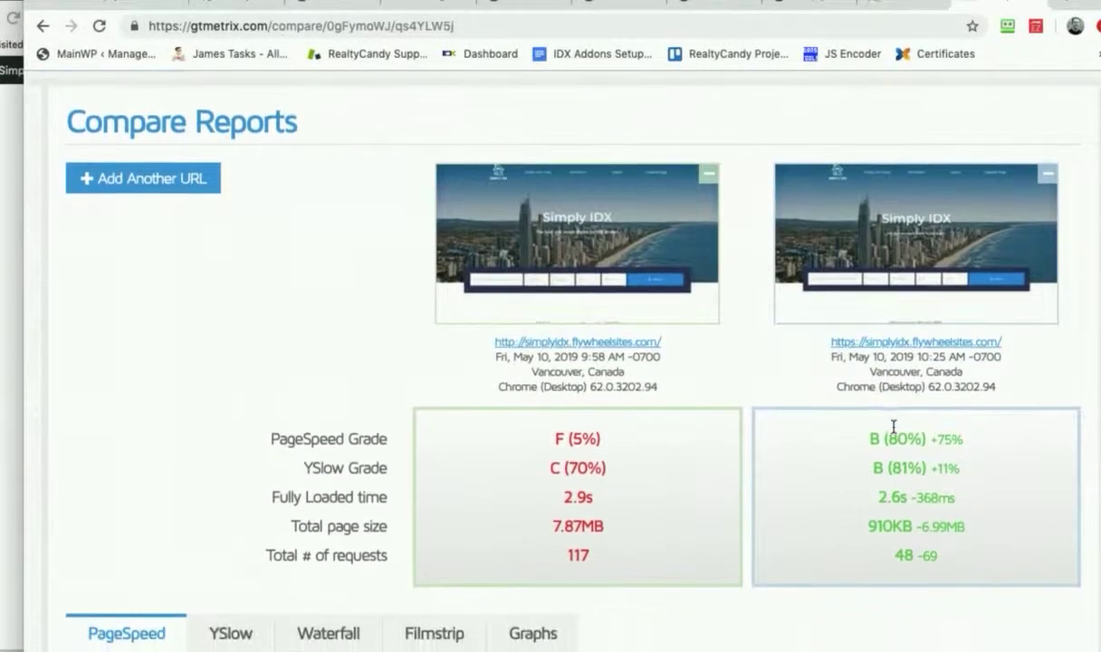